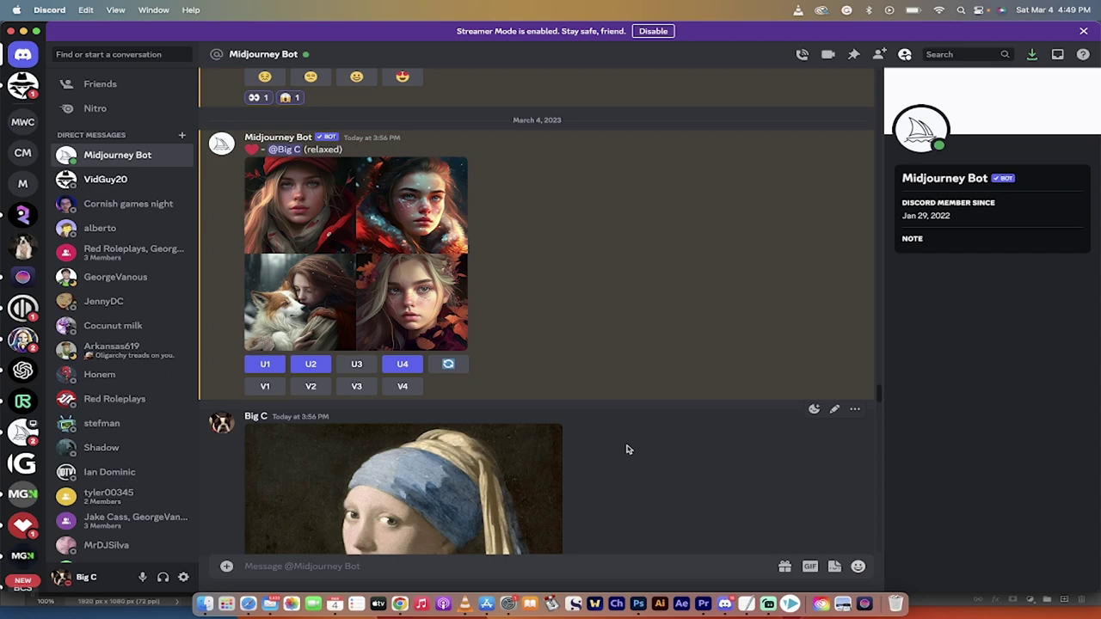
- Start a new /imagine prompt in the Midjourney Bot message box
left_click(349, 570)
type("/imagine")
key("Tab")
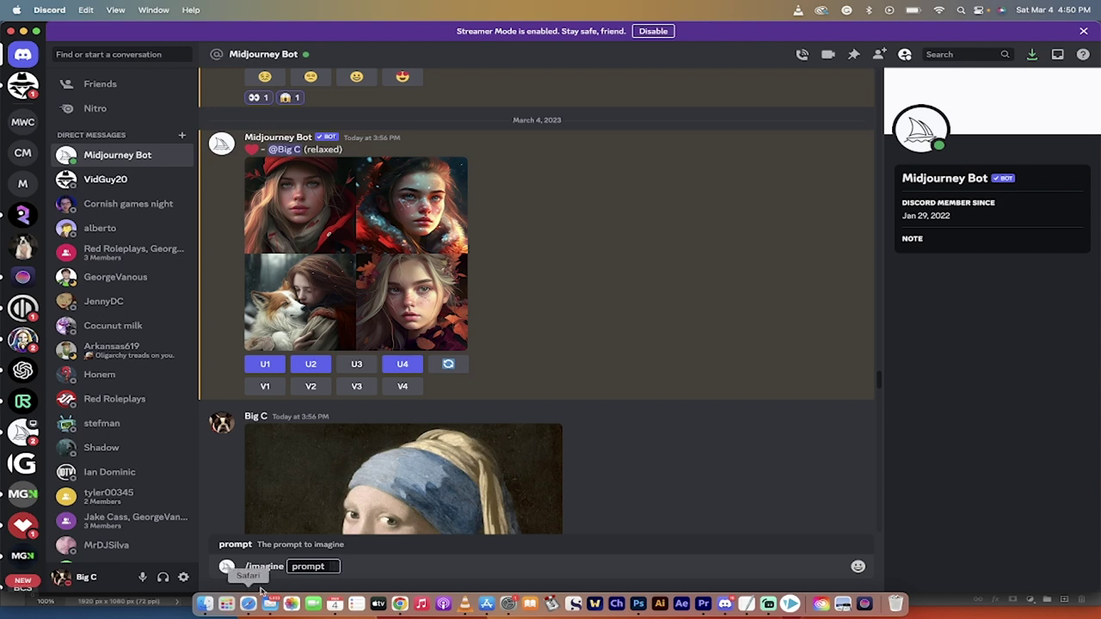
- Fill the prompt with monkey, snowman and brain emojis and send it
left_click(858, 566)
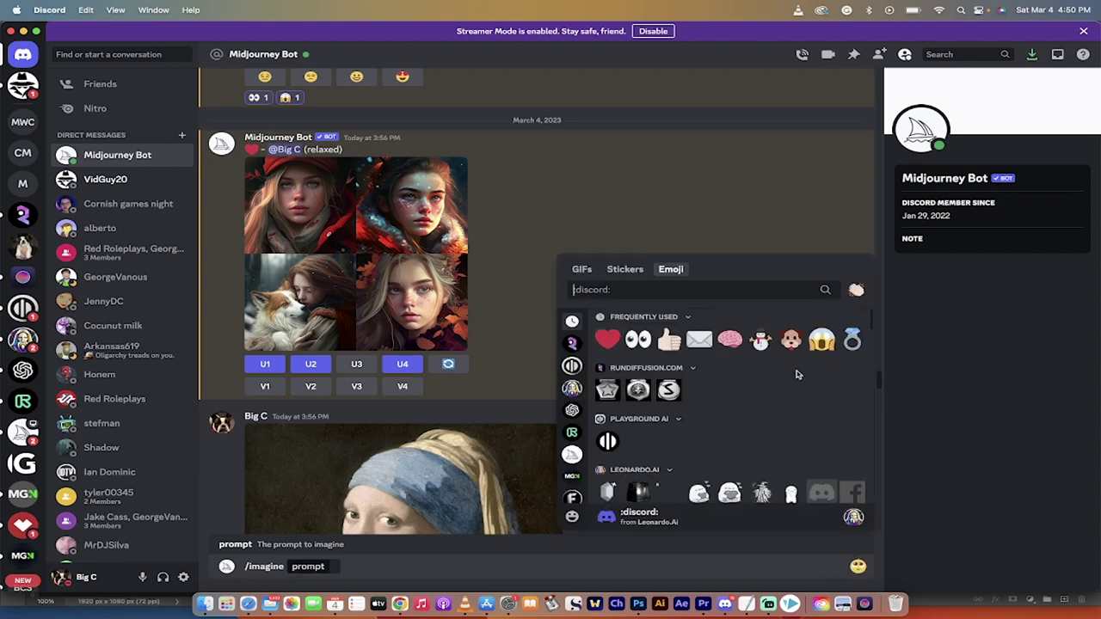
left_click(790, 342)
left_click(858, 566)
left_click(760, 343)
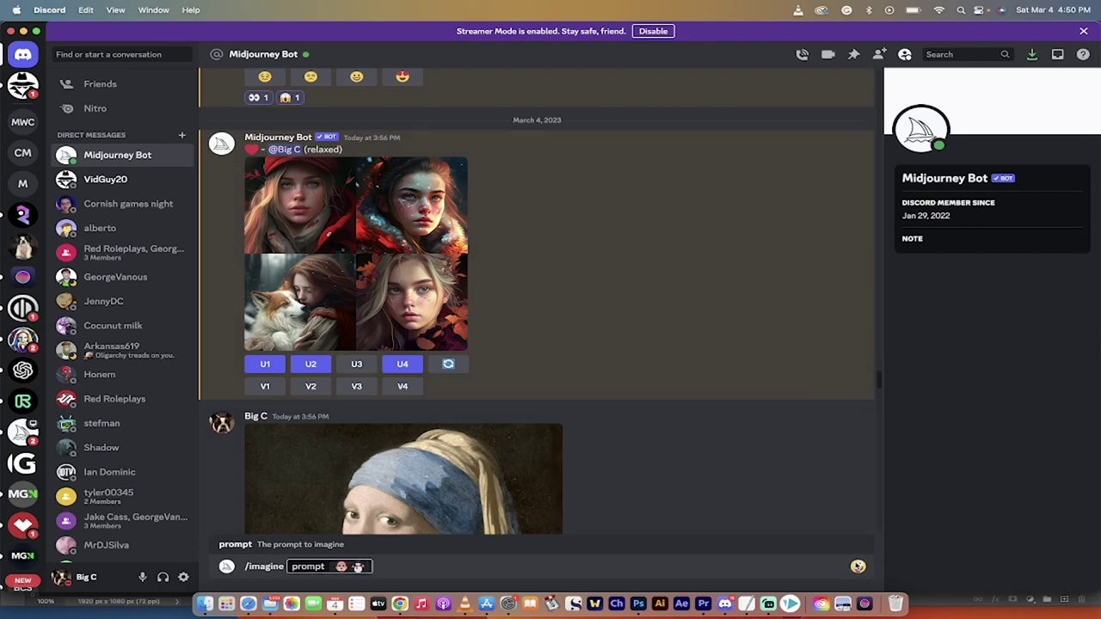
left_click(857, 566)
left_click(729, 342)
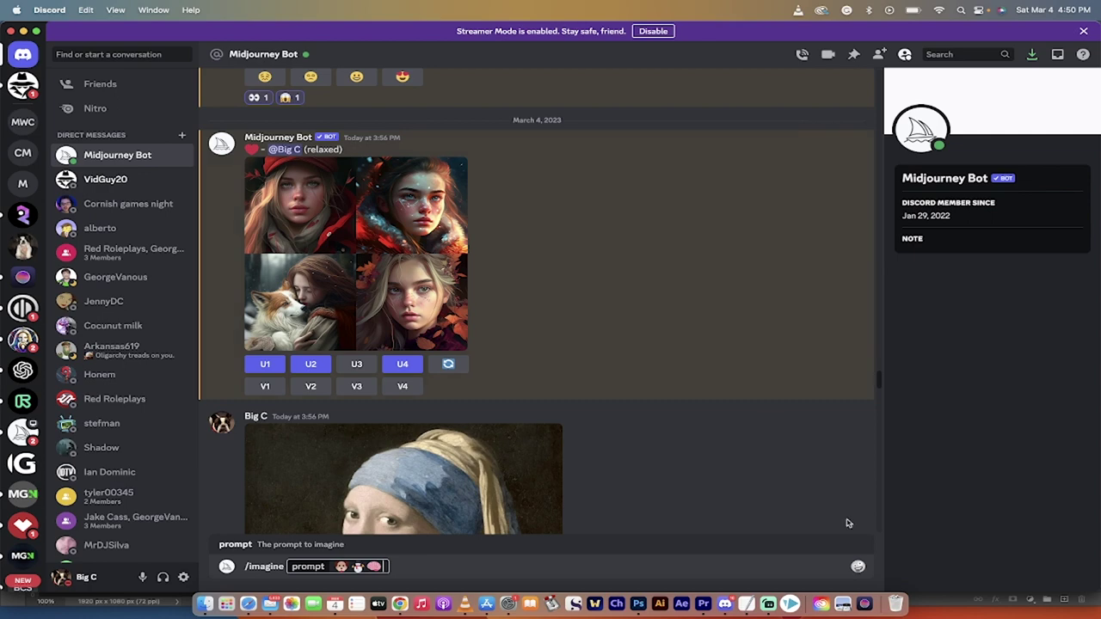
left_click(858, 566)
left_click(390, 568)
key("Return")
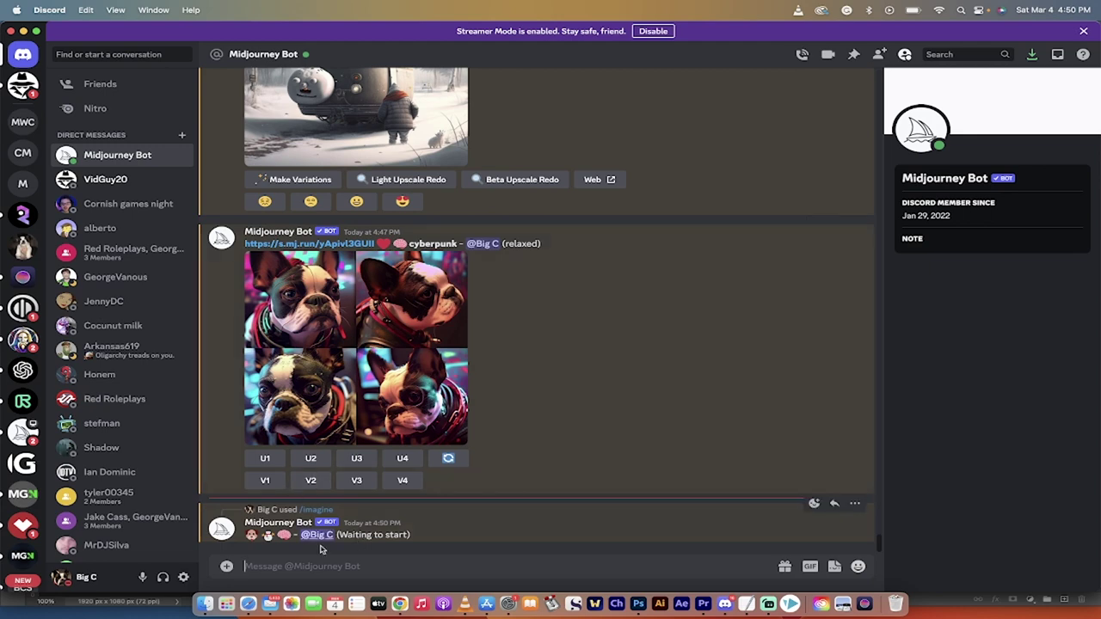
- Drag Kingston.jpeg from Finder's Pictures folder into the chat and post it
left_click(203, 605)
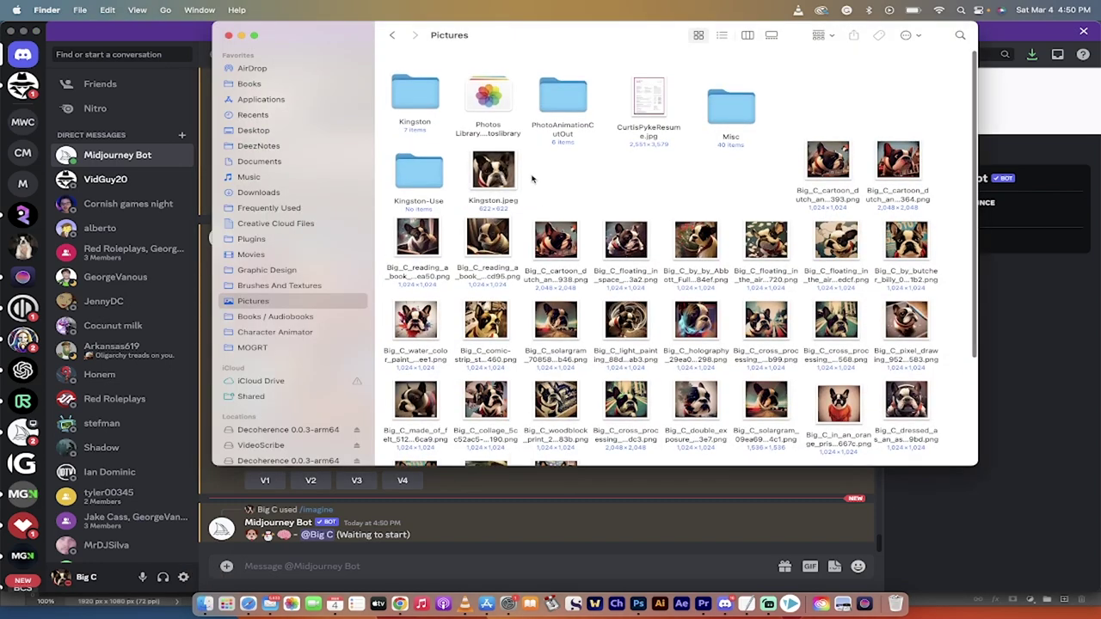
left_click_drag(498, 175, 443, 497)
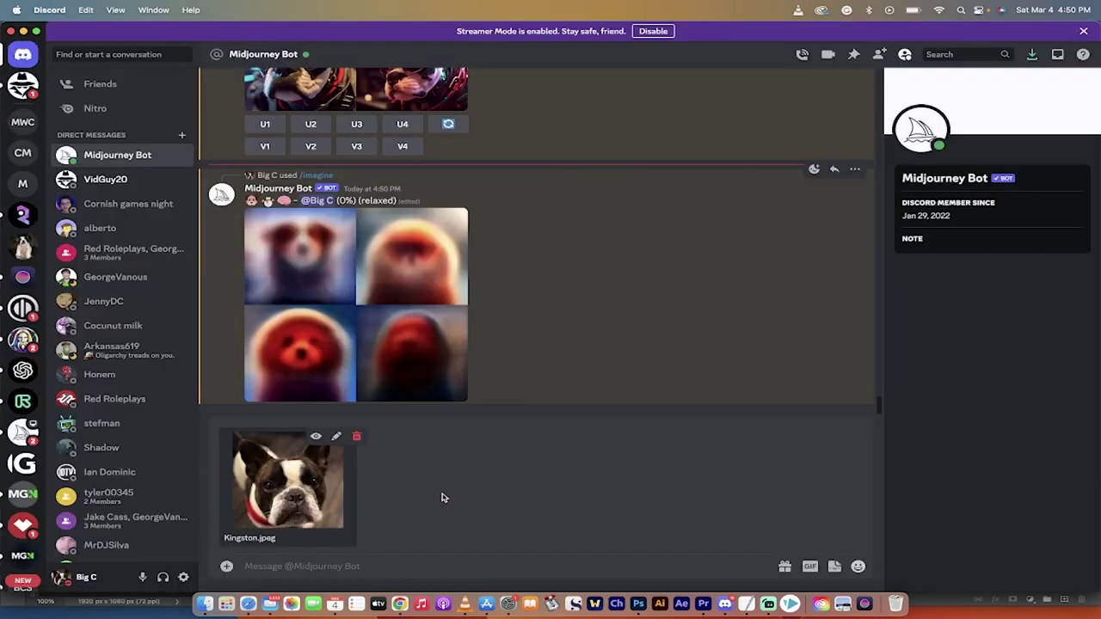
key("Return")
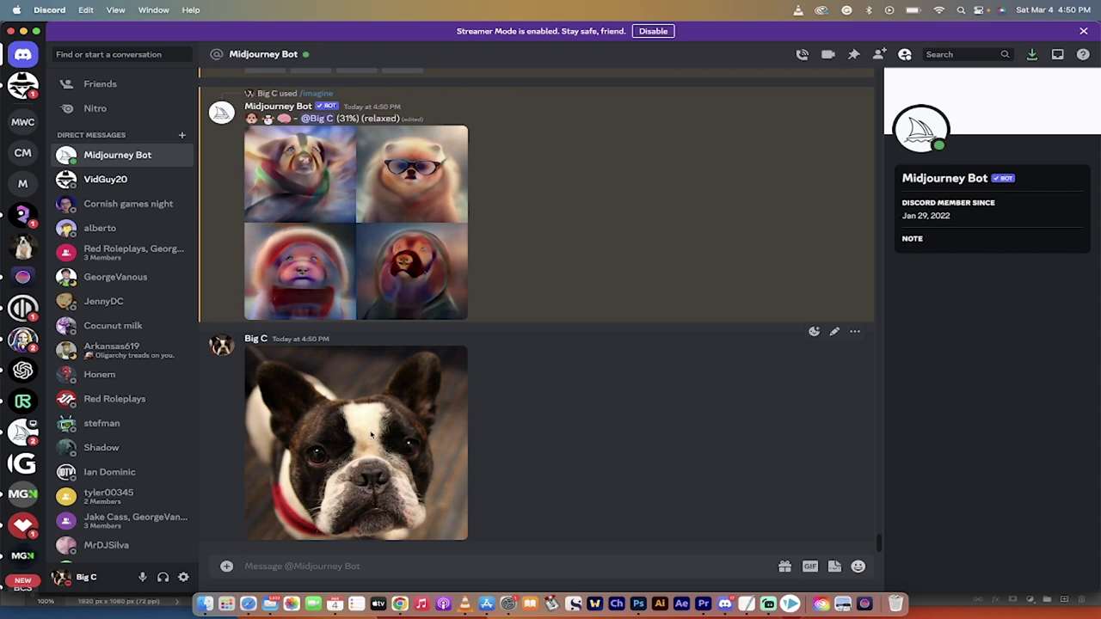
- Copy the posted dog photo's link and paste it into a new /imagine prompt
right_click(371, 435)
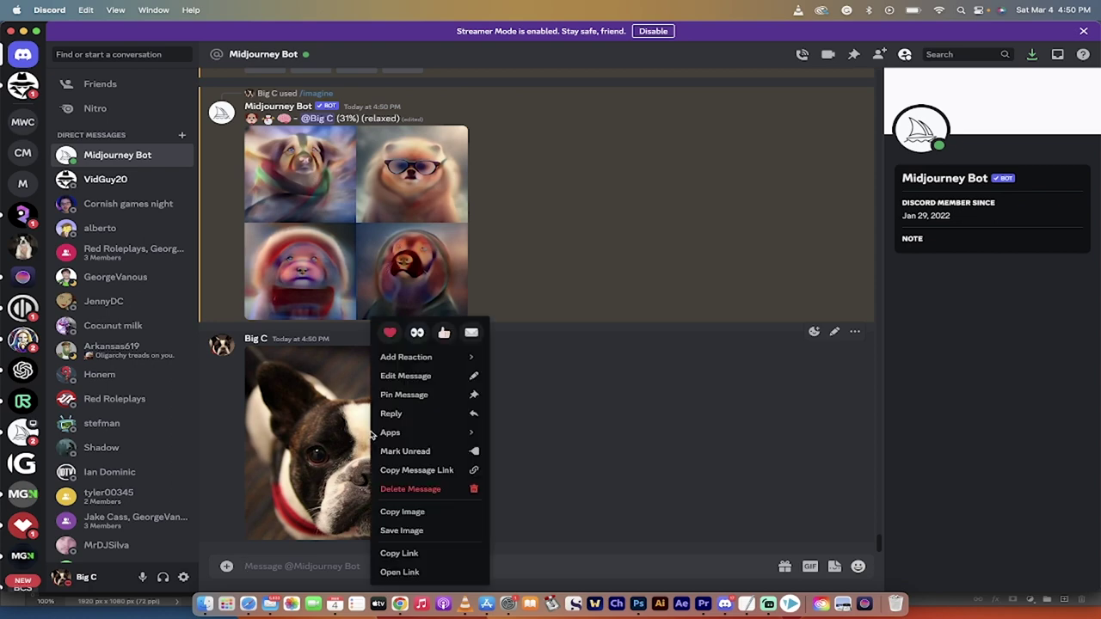
left_click(386, 554)
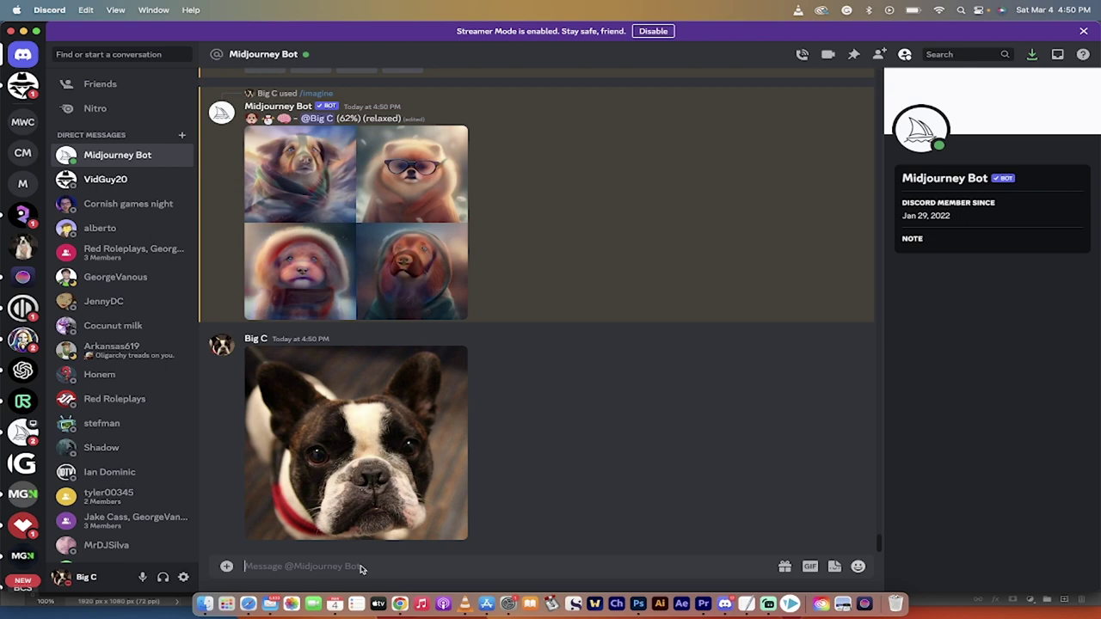
type("/imagine")
key("Tab")
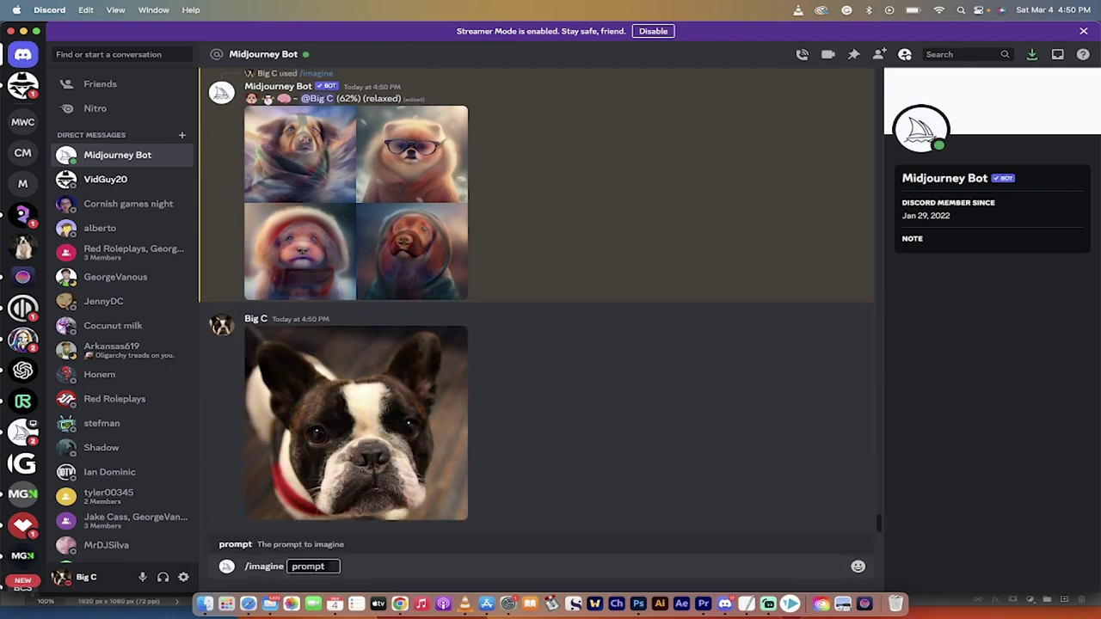
key("super+v")
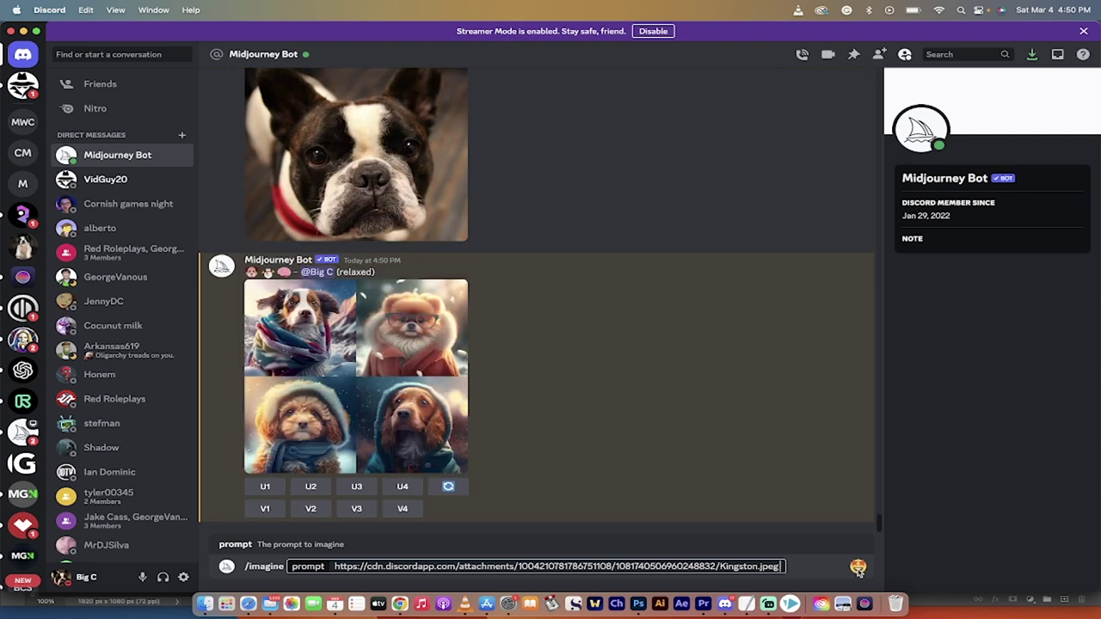
- Add a red heart after the link, drop the stray monkey emoji, and send
left_click(858, 567)
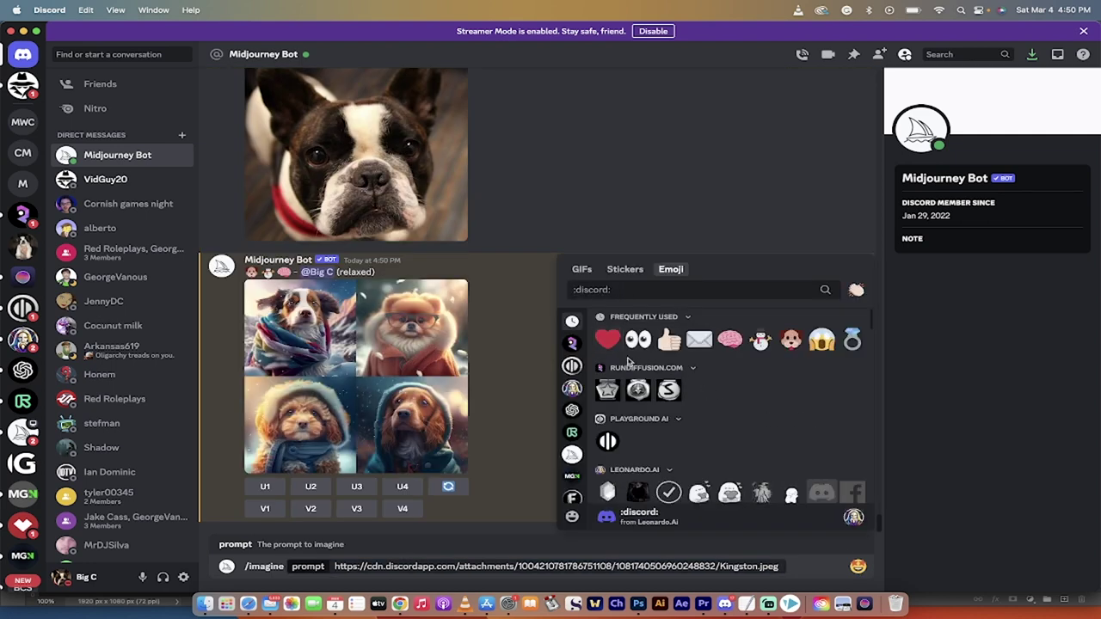
left_click(608, 339)
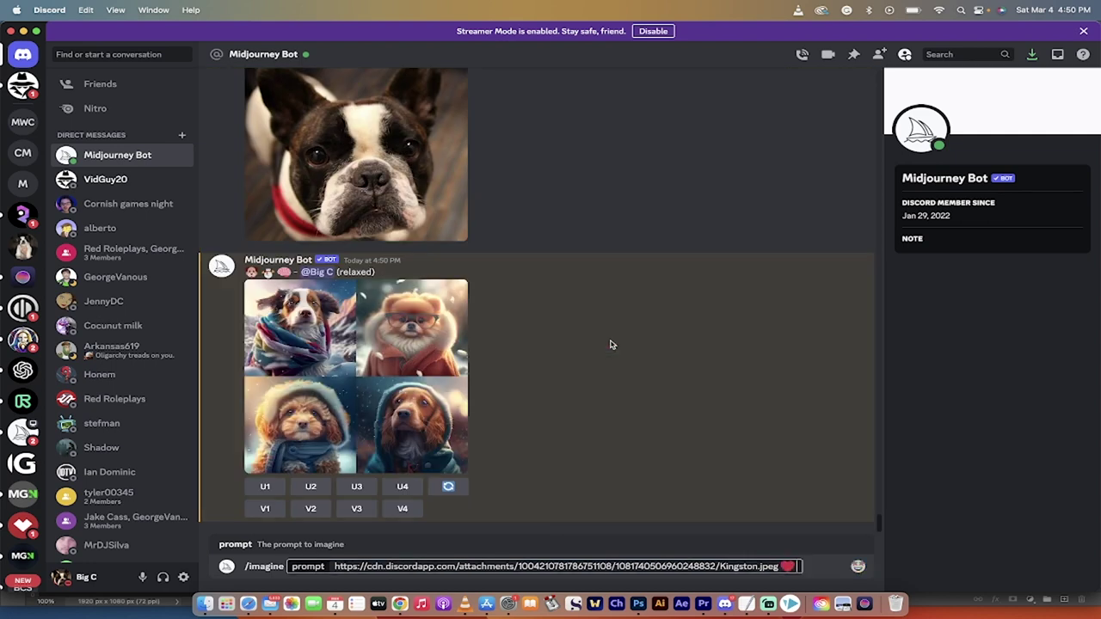
left_click(857, 565)
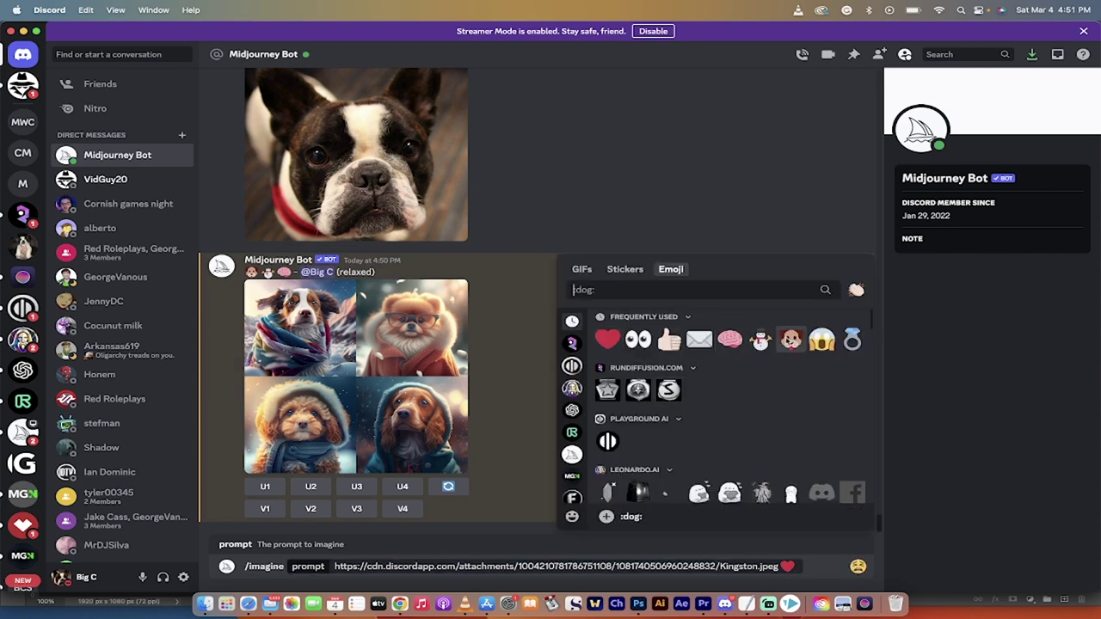
left_click(791, 340)
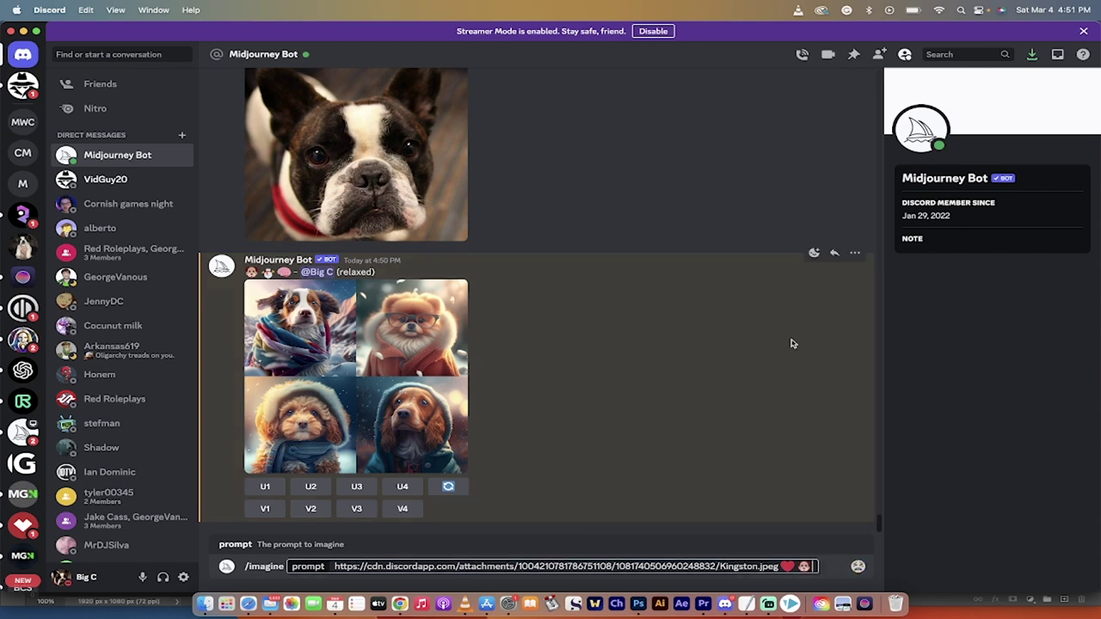
left_click(858, 566)
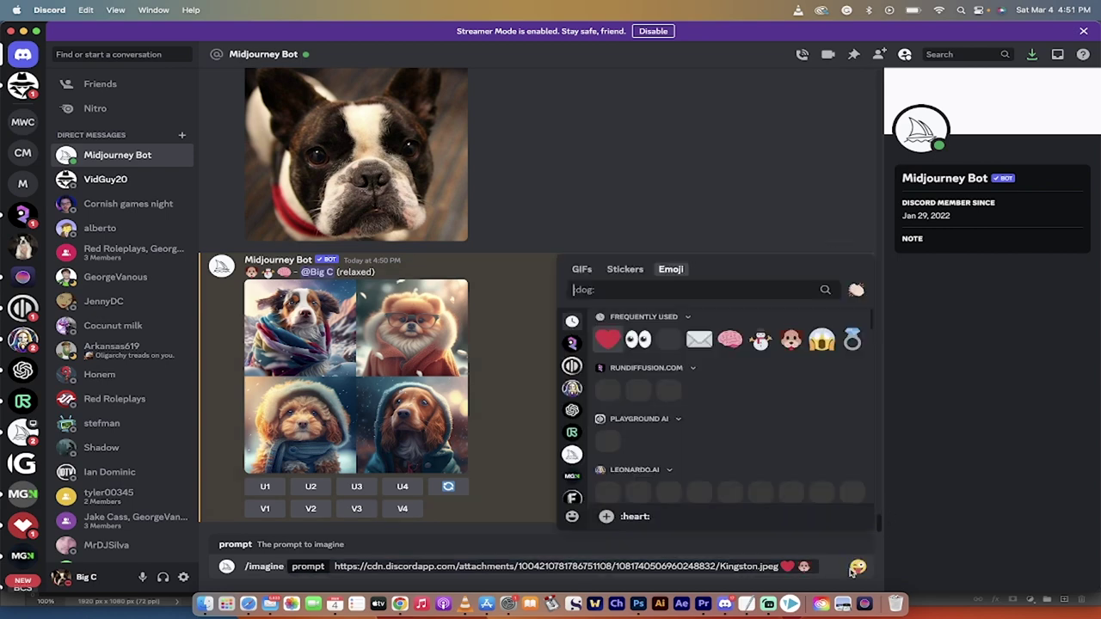
left_click(720, 573)
key("BackSpace")
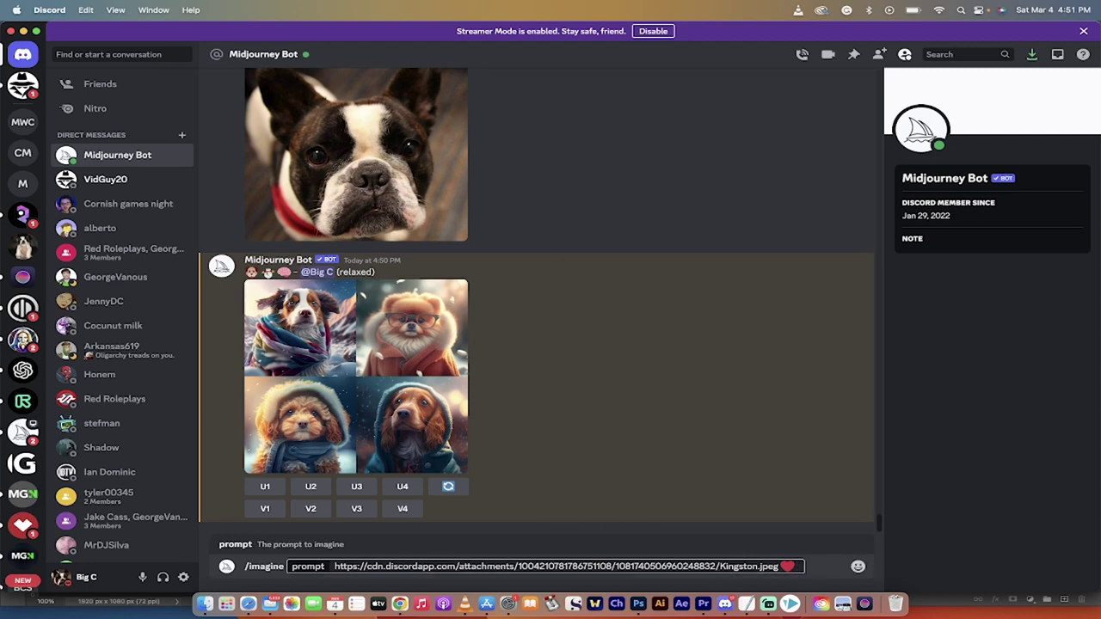
key("Return")
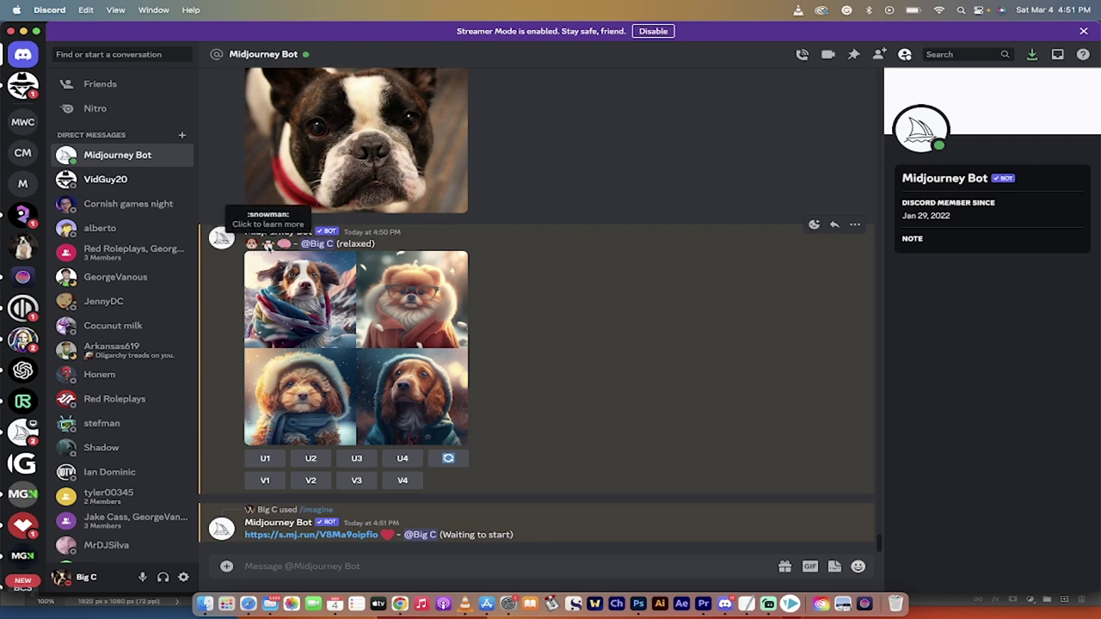
- Enlarge the winter dog grid for a closer look, then close the viewer
left_click(359, 367)
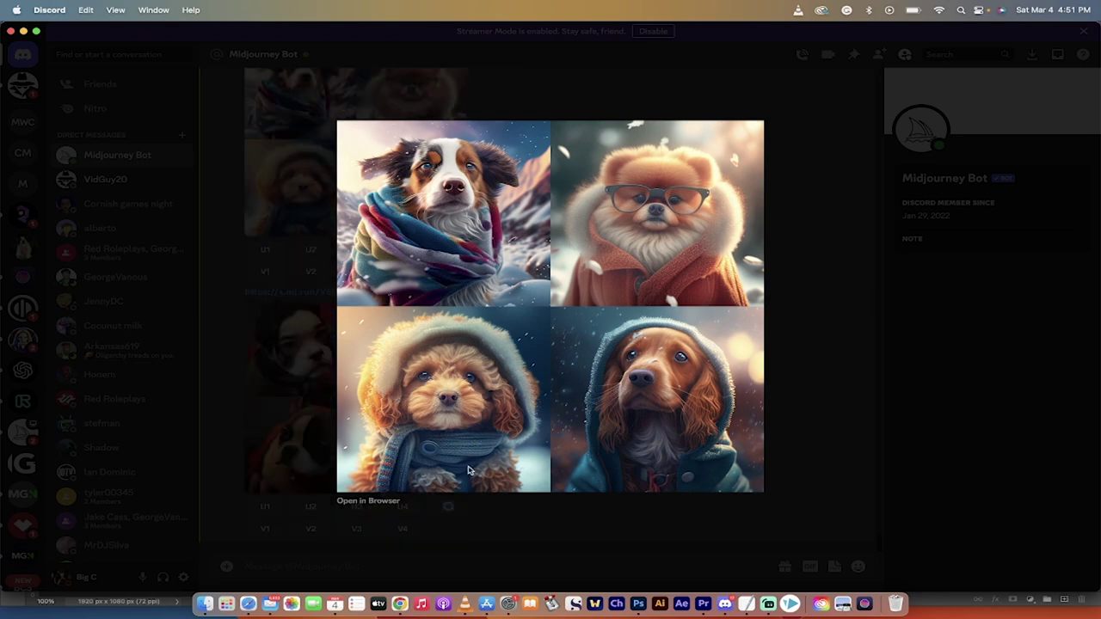
left_click(530, 540)
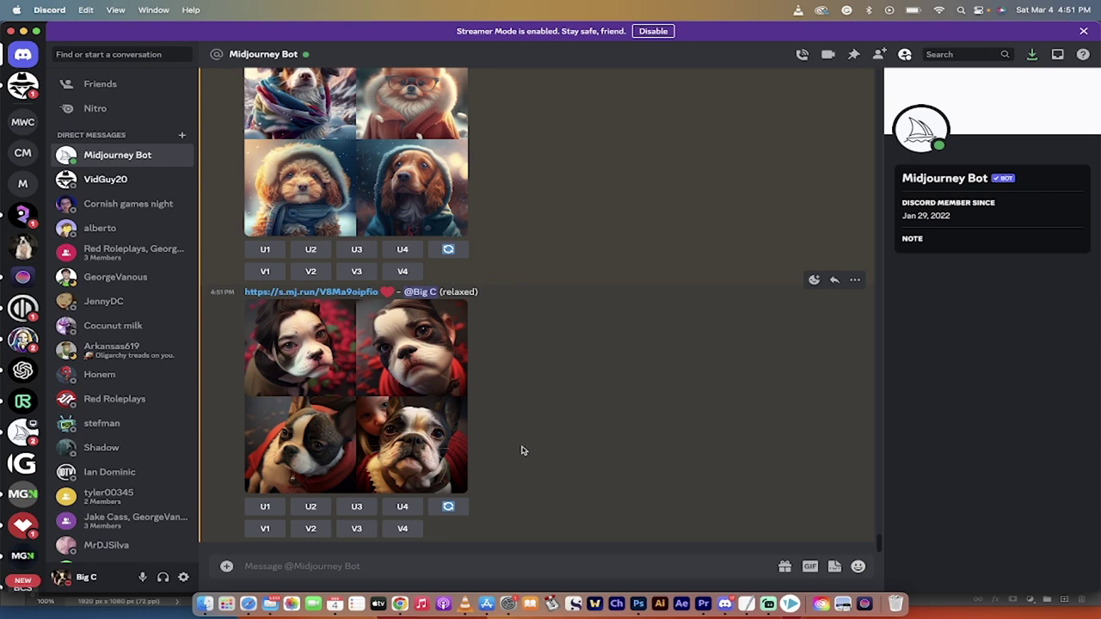
- Preview the red dog grid, then upscale its third image with U3
left_click(400, 376)
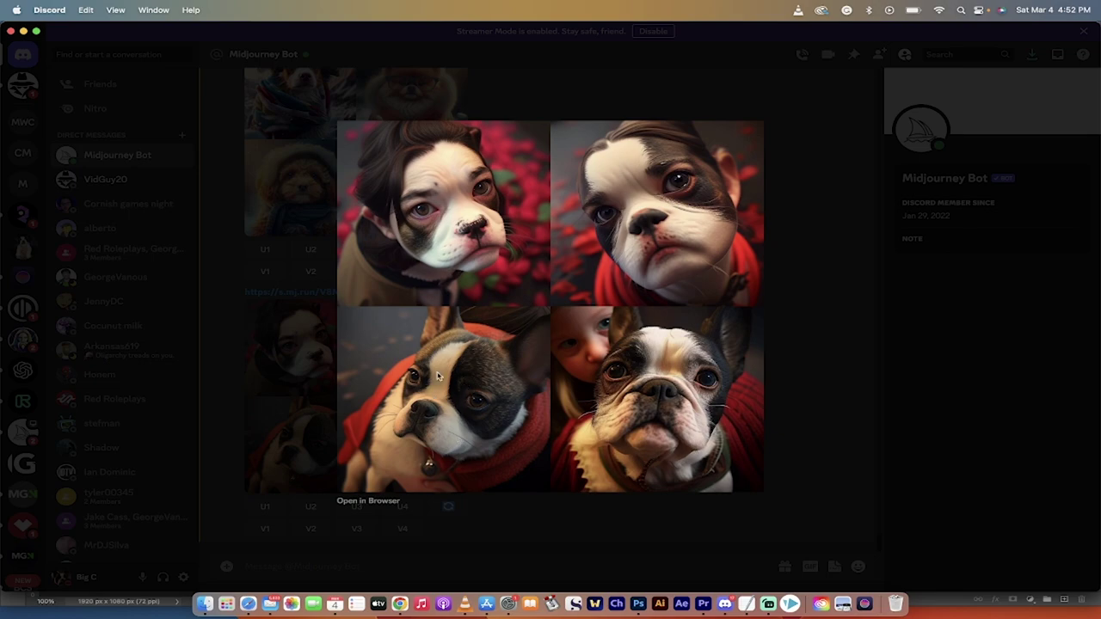
left_click(554, 540)
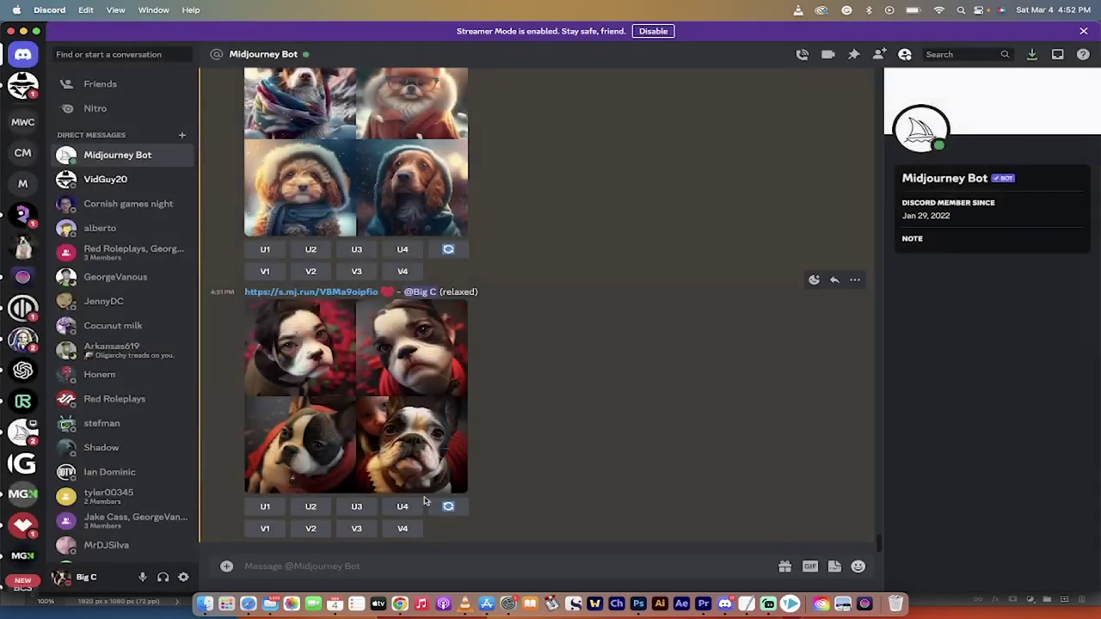
left_click(358, 507)
scroll(387, 404, "up", 10)
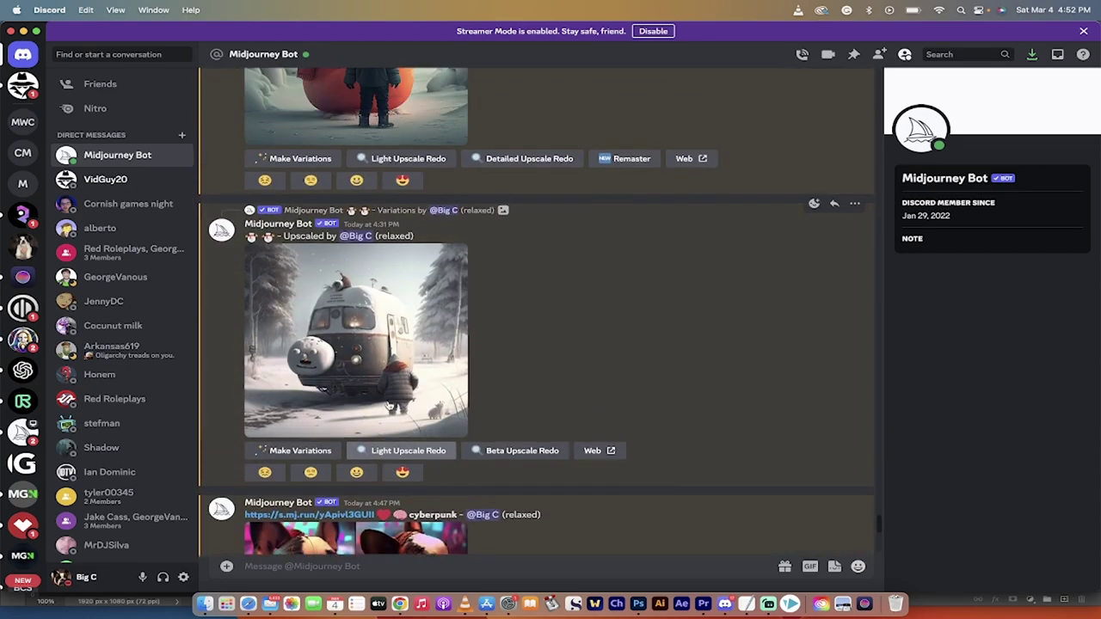
scroll(388, 404, "up", 15)
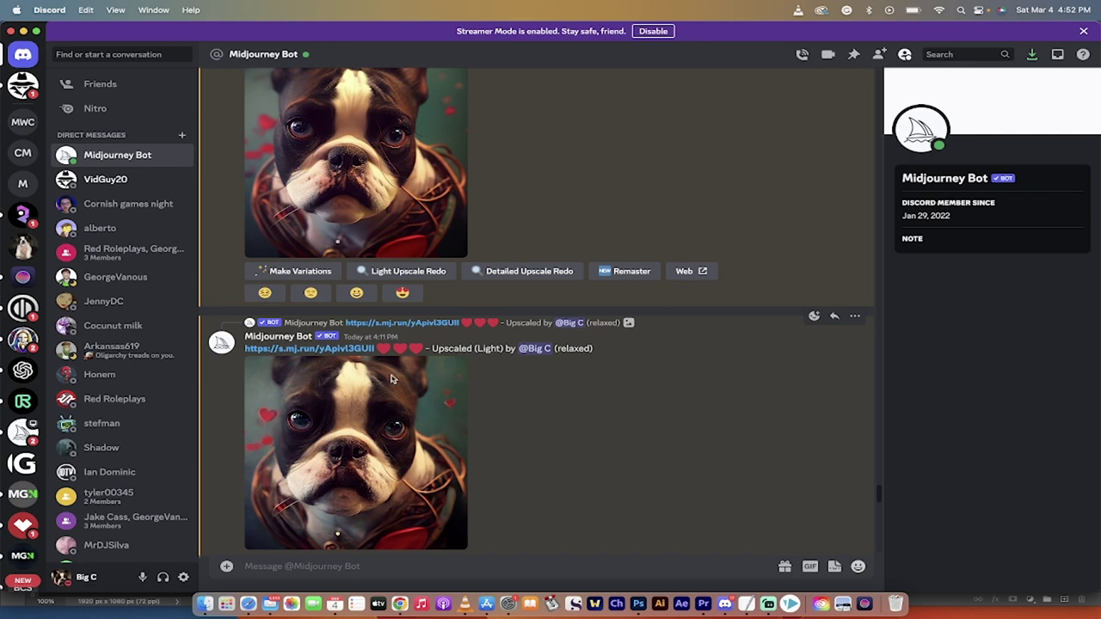
left_click(368, 451)
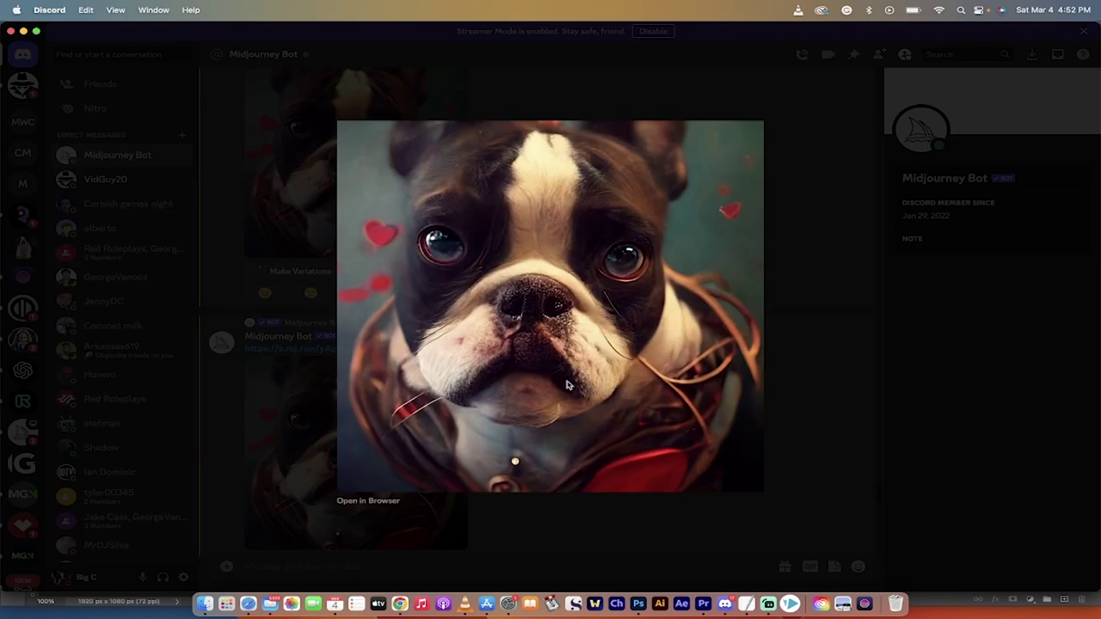
left_click(795, 360)
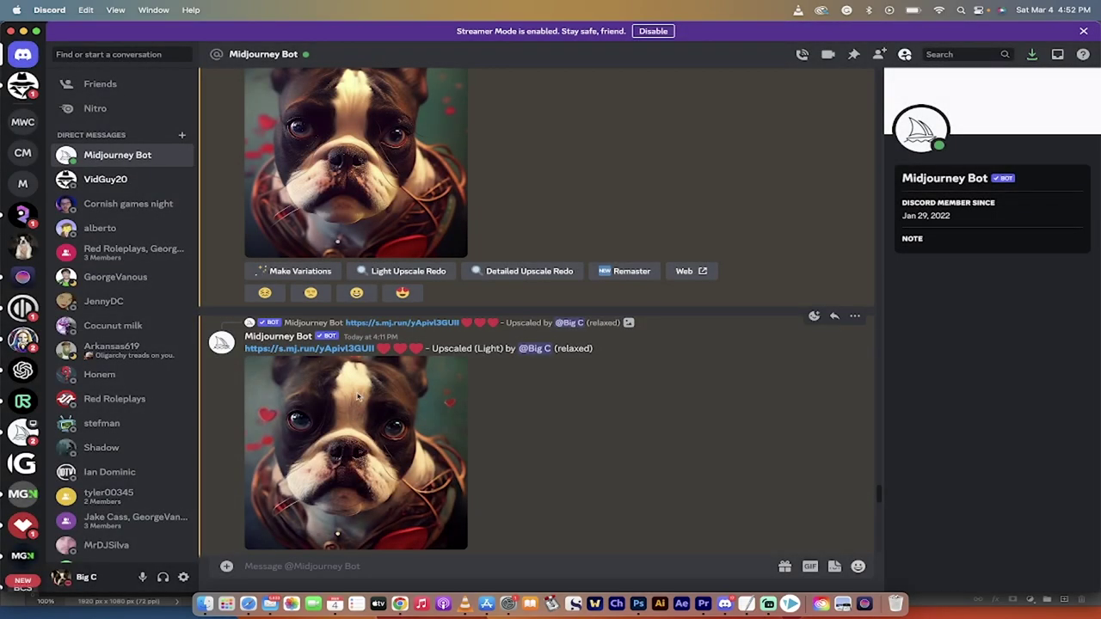
scroll(358, 406, "up", 3)
scroll(357, 406, "up", 10)
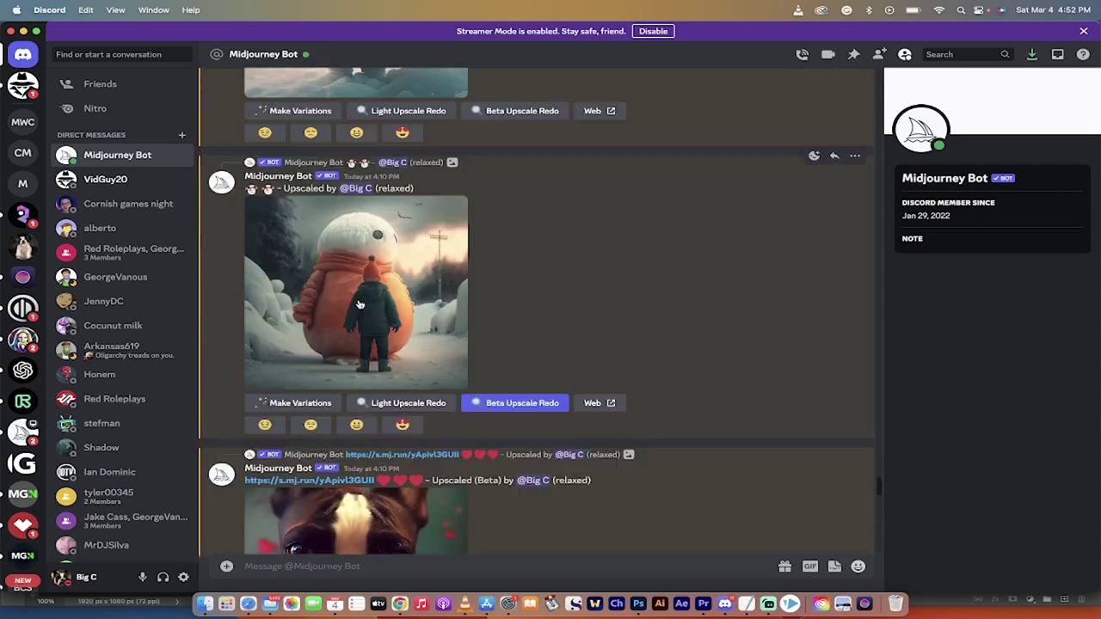
scroll(360, 305, "up", 1)
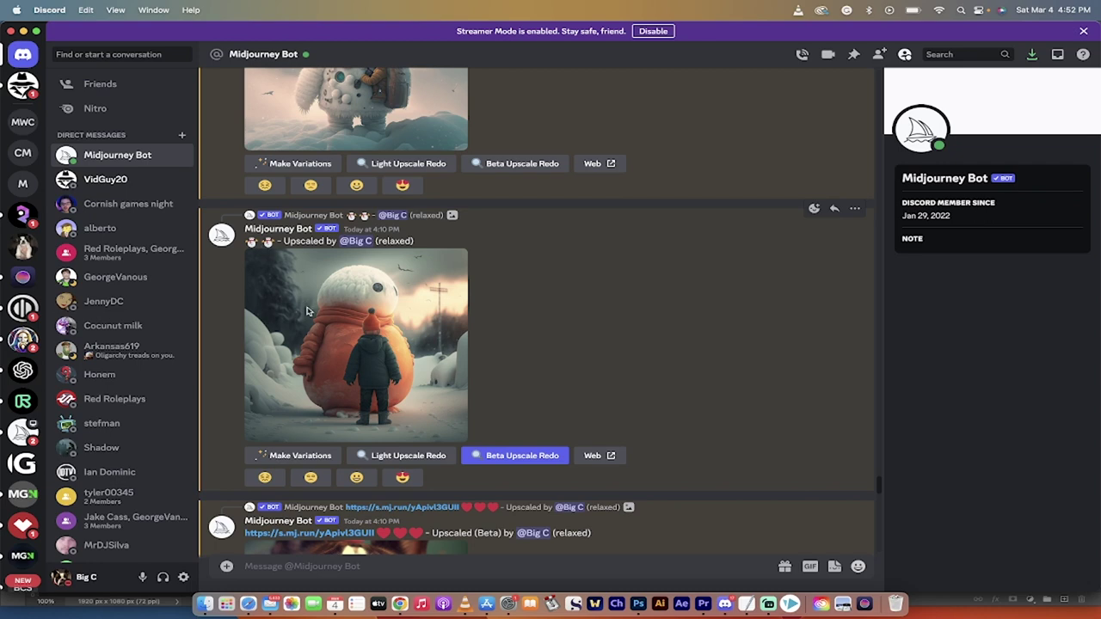
left_click(334, 320)
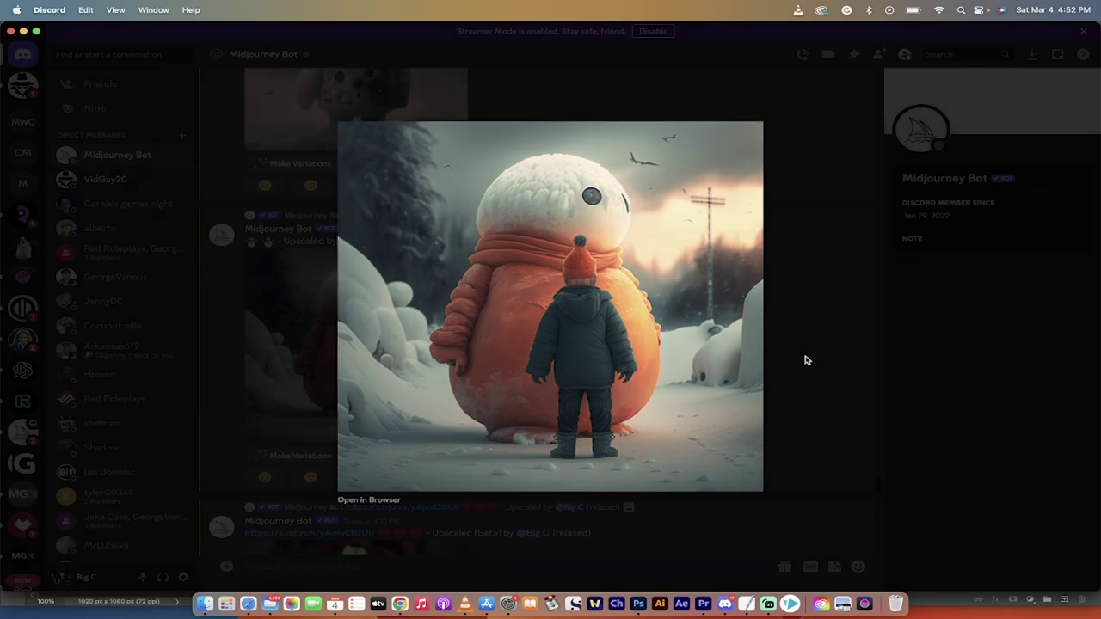
left_click(806, 361)
scroll(391, 338, "up", 5)
left_click(392, 337)
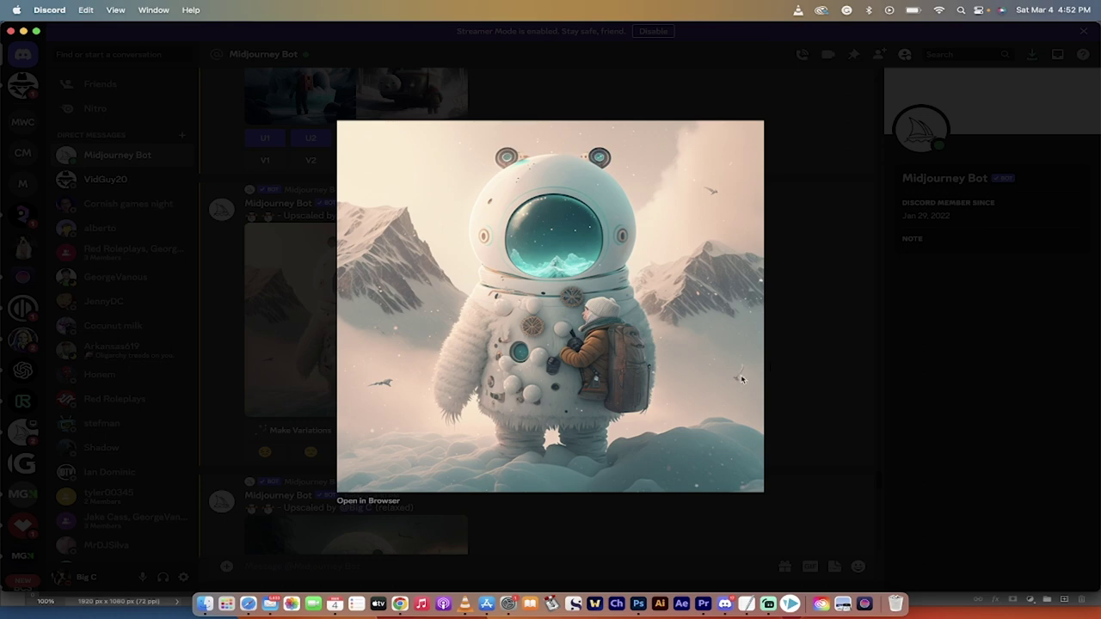
left_click(789, 338)
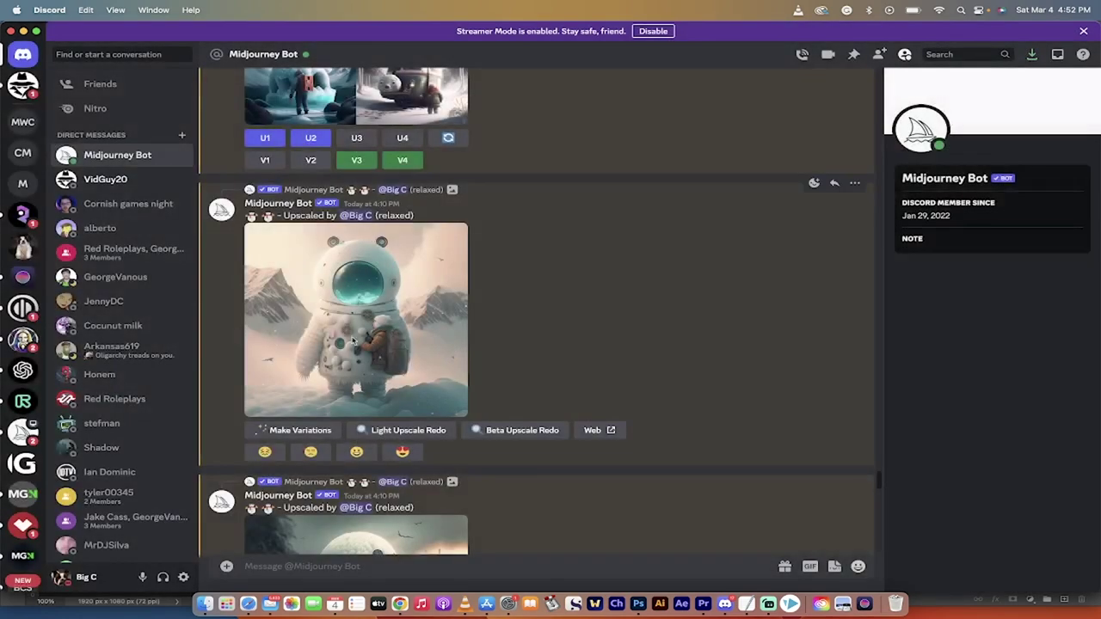
scroll(355, 295, "up", 5)
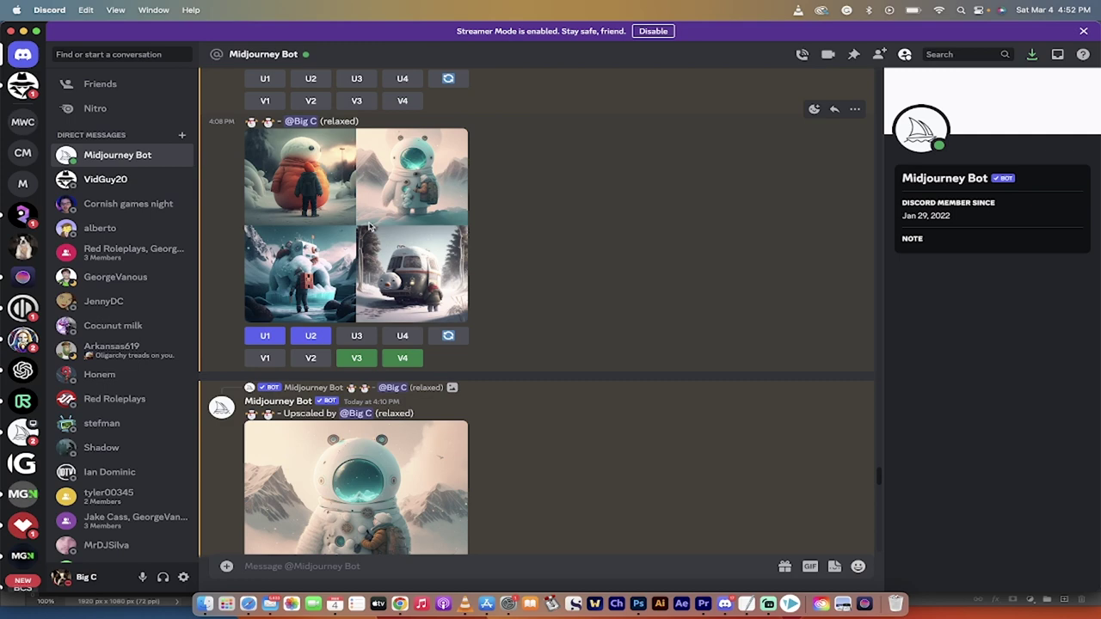
scroll(574, 184, "up", 7)
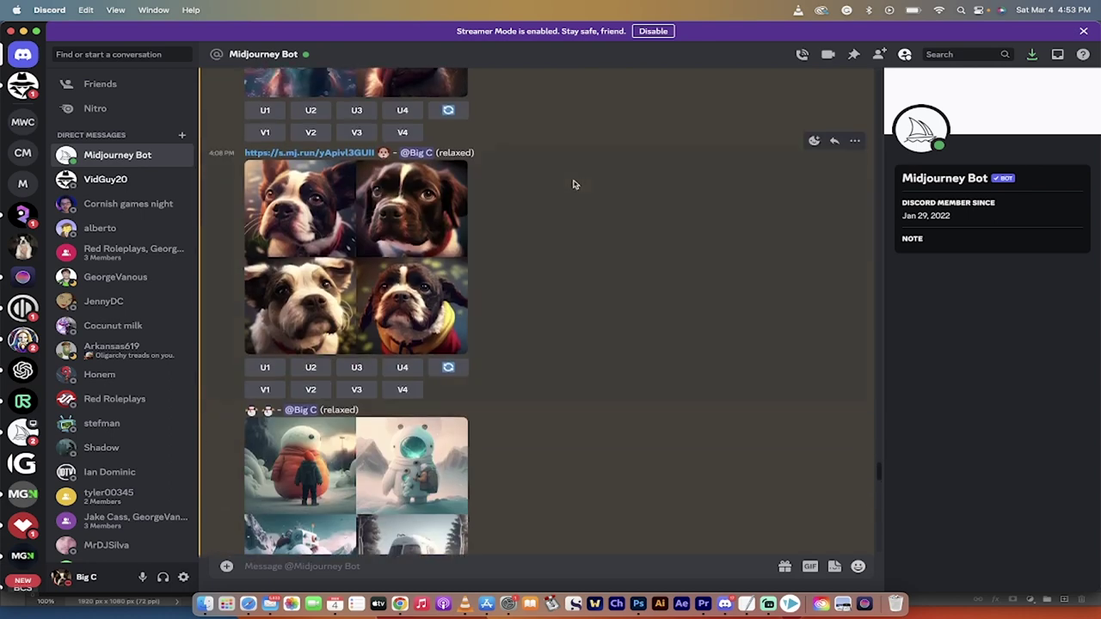
scroll(574, 184, "up", 3)
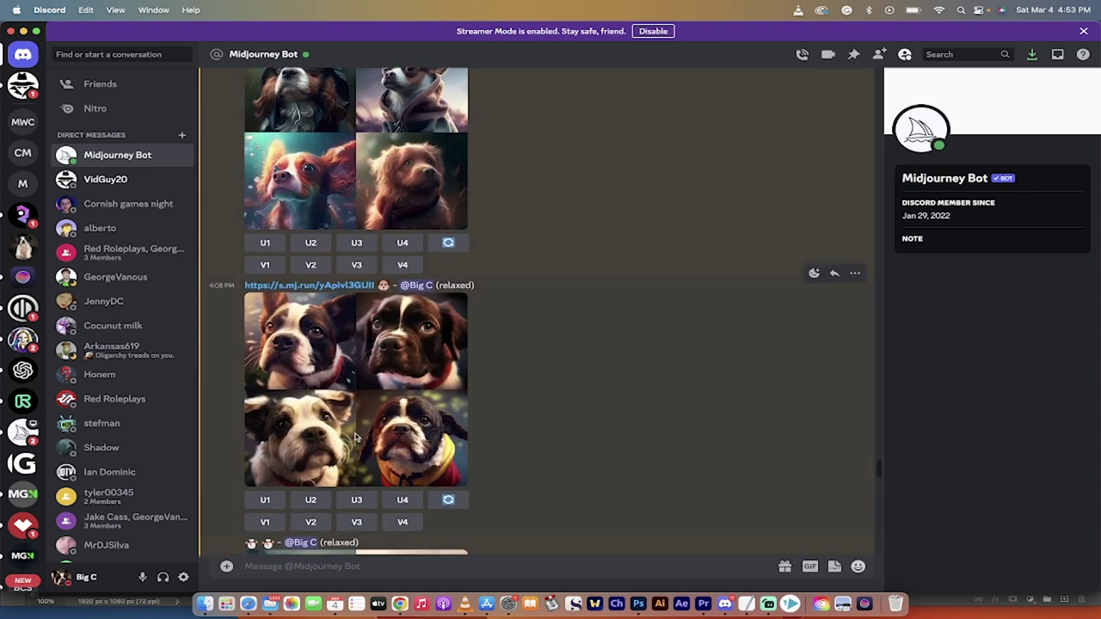
left_click(335, 370)
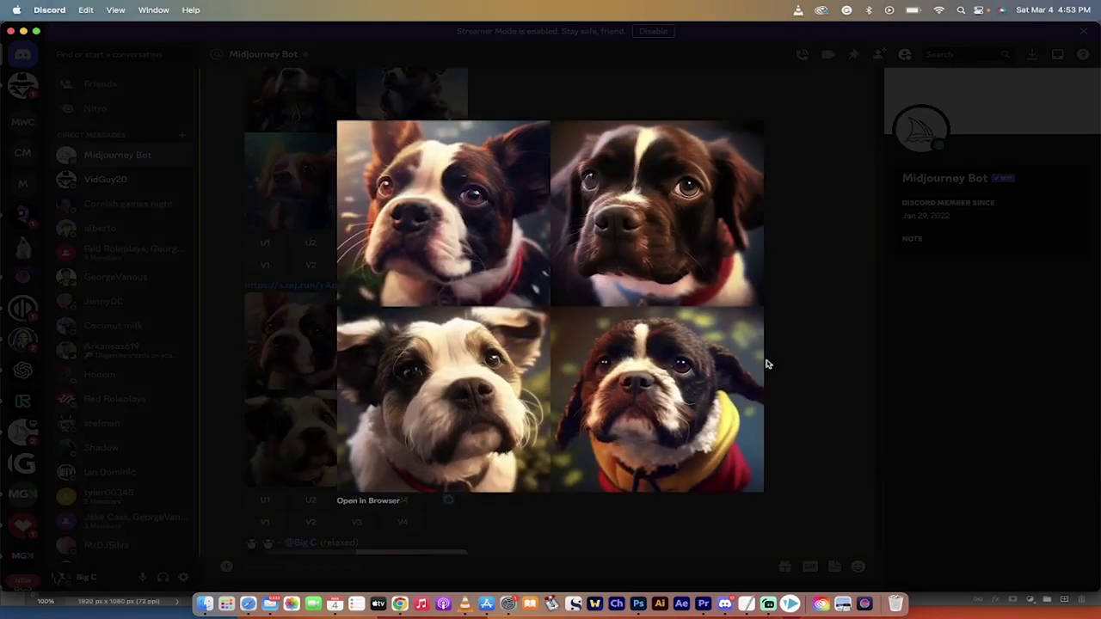
left_click(769, 361)
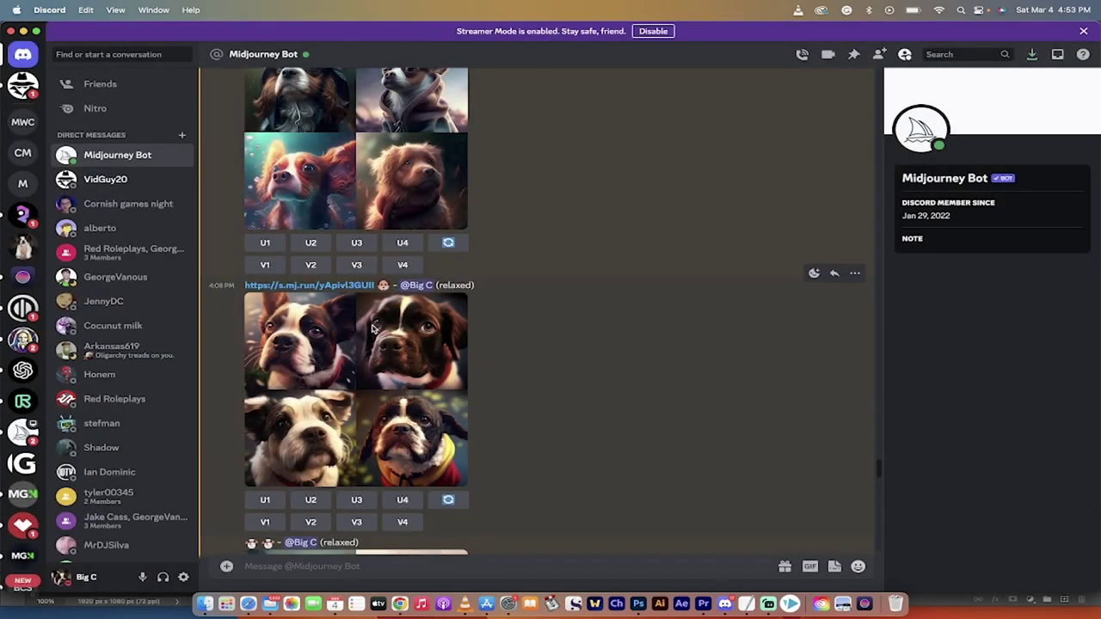
left_click(387, 402)
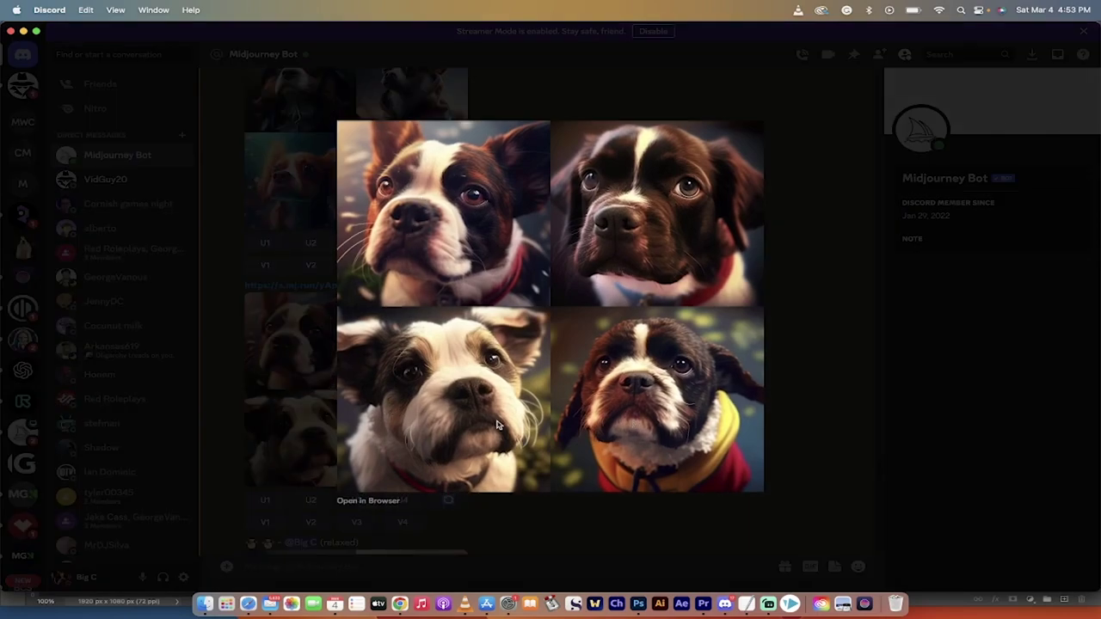
left_click(810, 425)
scroll(561, 359, "up", 5)
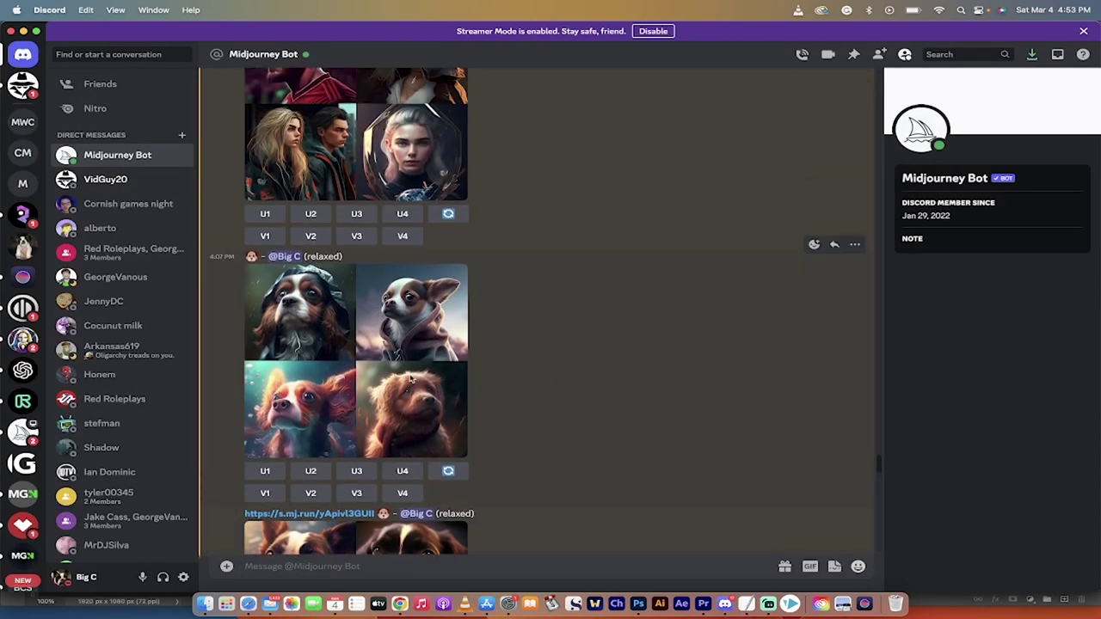
left_click(411, 371)
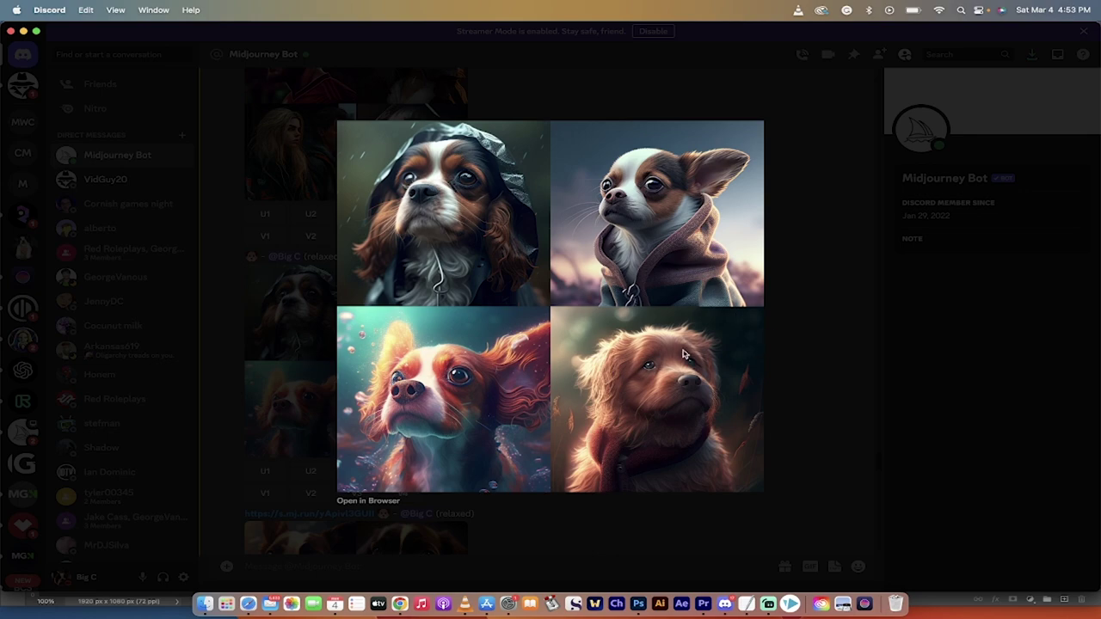
left_click(807, 406)
scroll(568, 368, "up", 5)
scroll(568, 367, "up", 10)
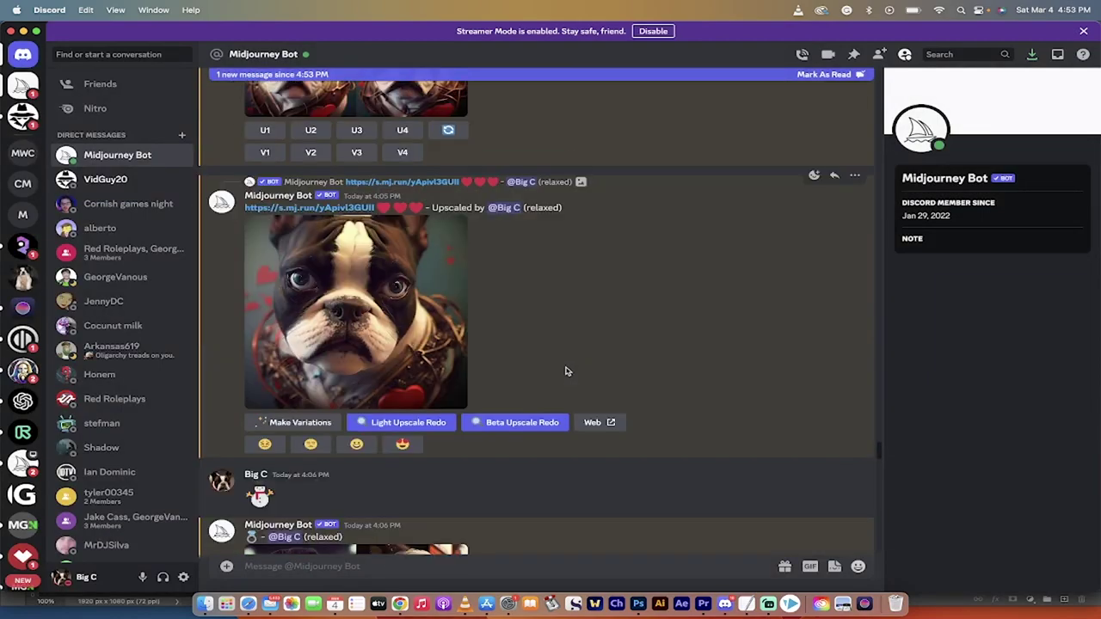
scroll(566, 372, "down", 20)
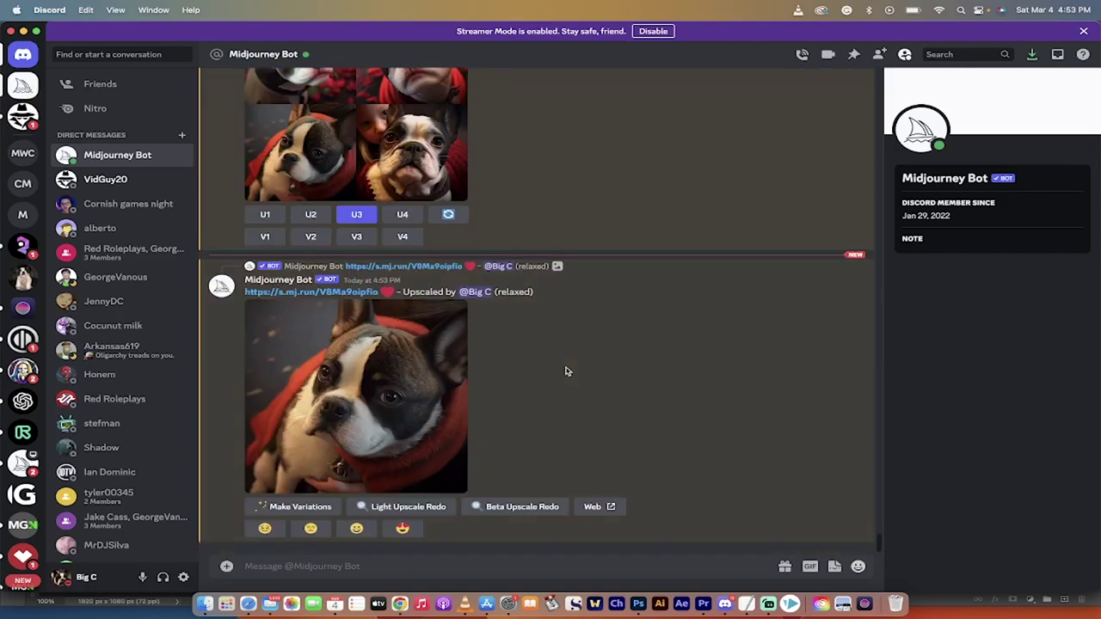
left_click(404, 396)
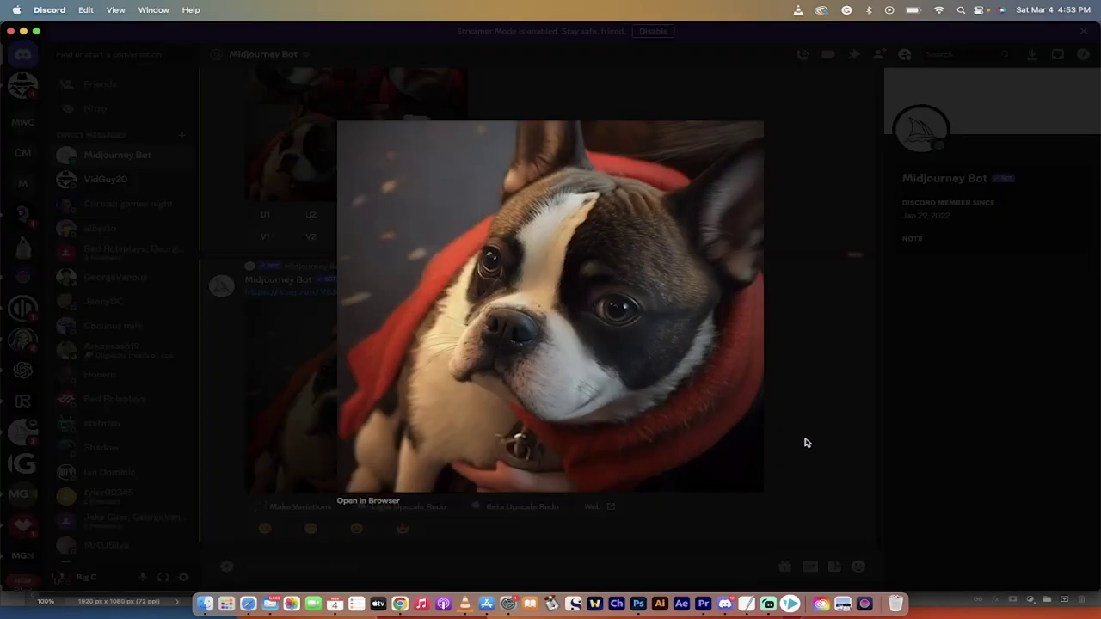
left_click(806, 442)
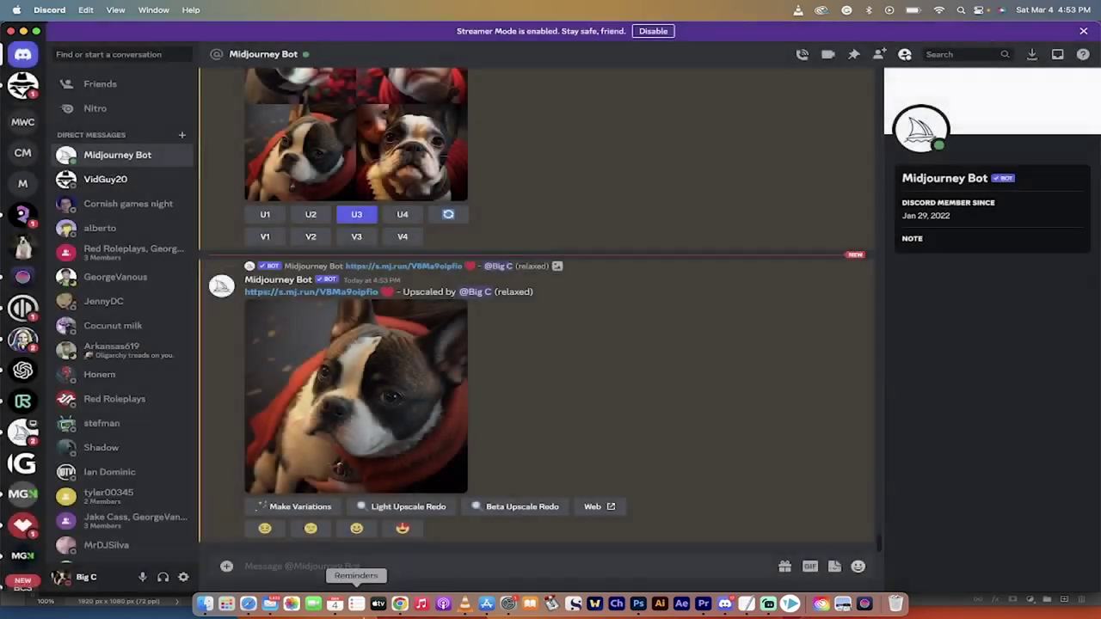
- Drag Final-final-gpe-sm.webp from Finder's Pictures folder into the chat and post it
left_click(204, 607)
scroll(585, 365, "down", 5)
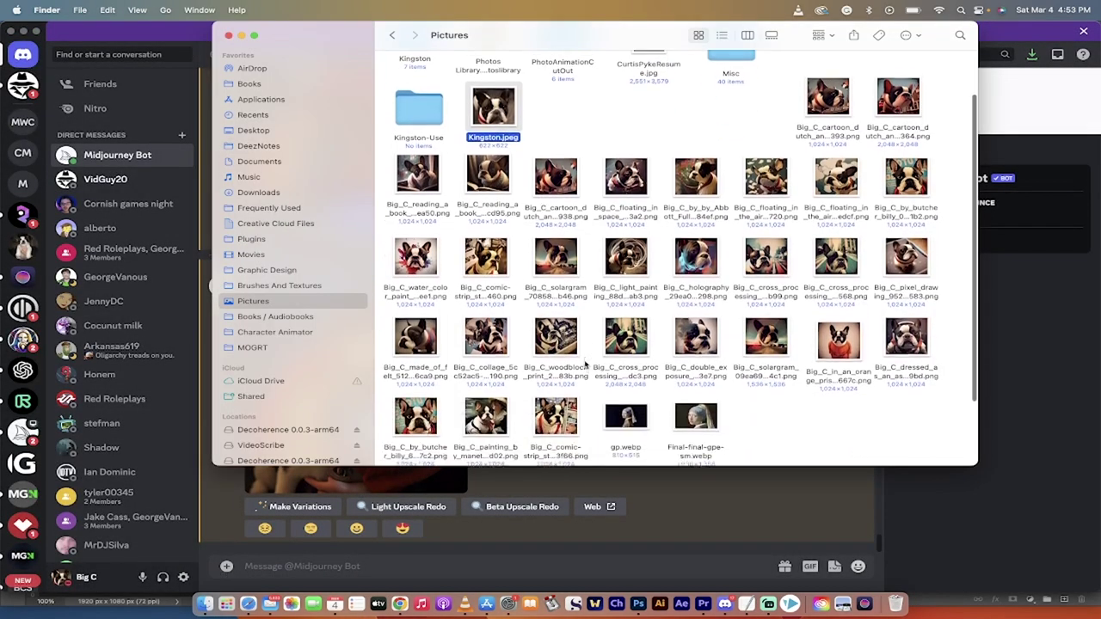
left_click(685, 329)
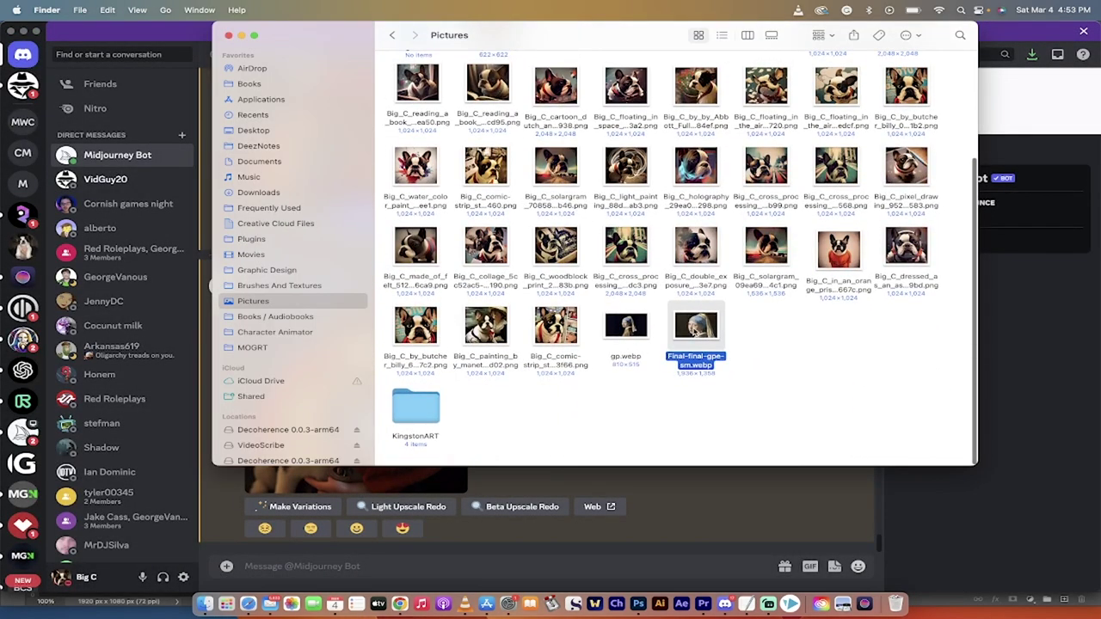
left_click_drag(697, 330, 483, 493)
key("Return")
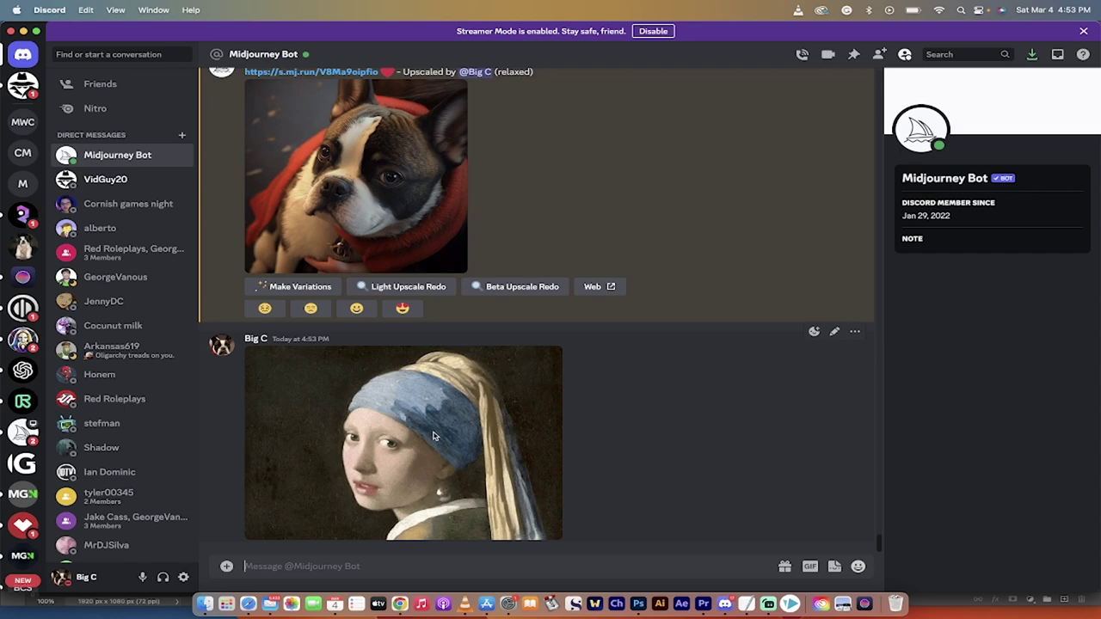
- Paste the painting's copied link into /imagine, add a red heart, and send it
right_click(426, 442)
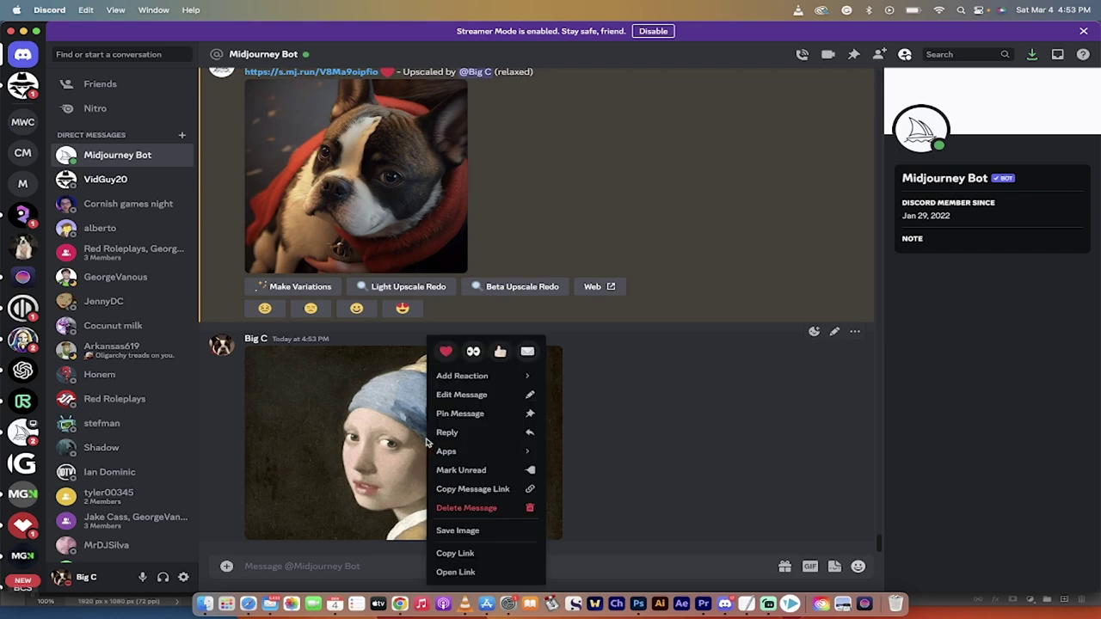
left_click(440, 553)
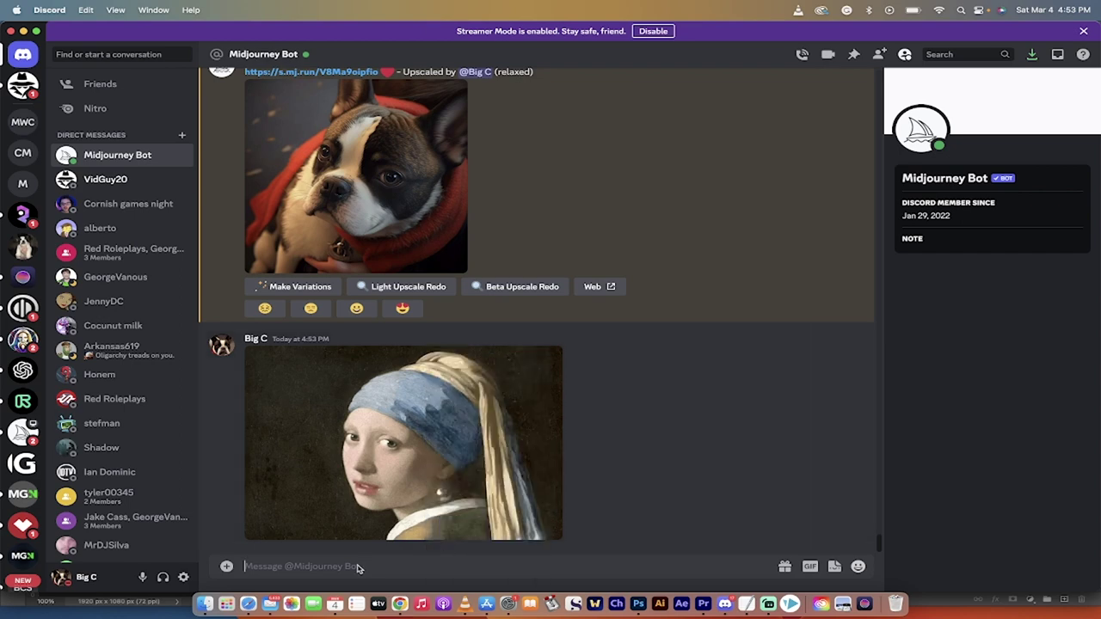
type("/imagi")
key("Tab")
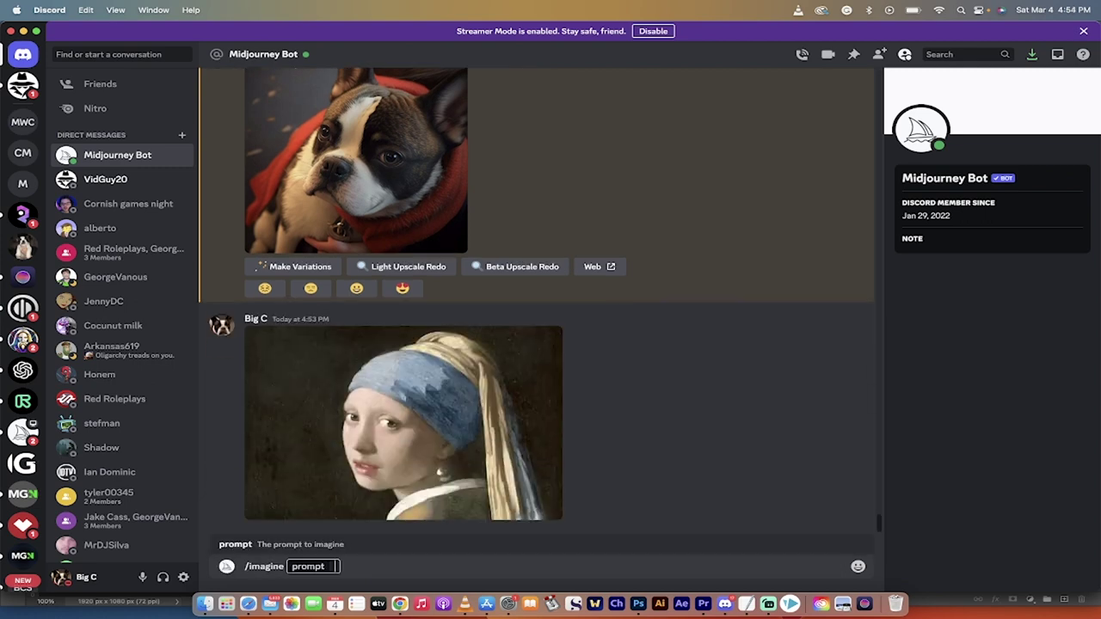
key("super+v")
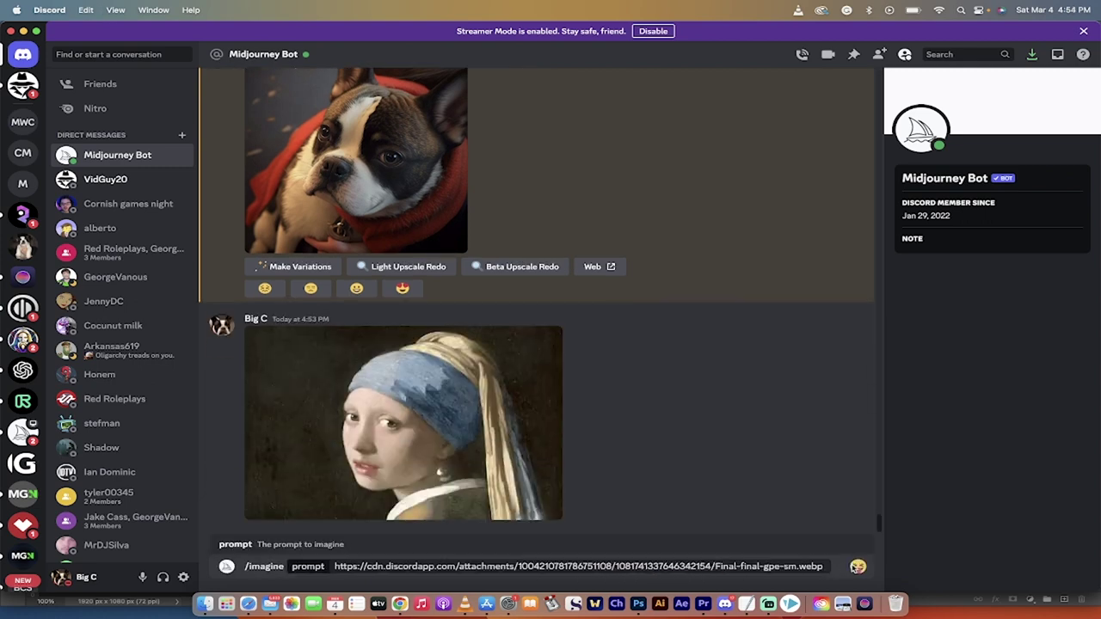
left_click(856, 567)
key("Return")
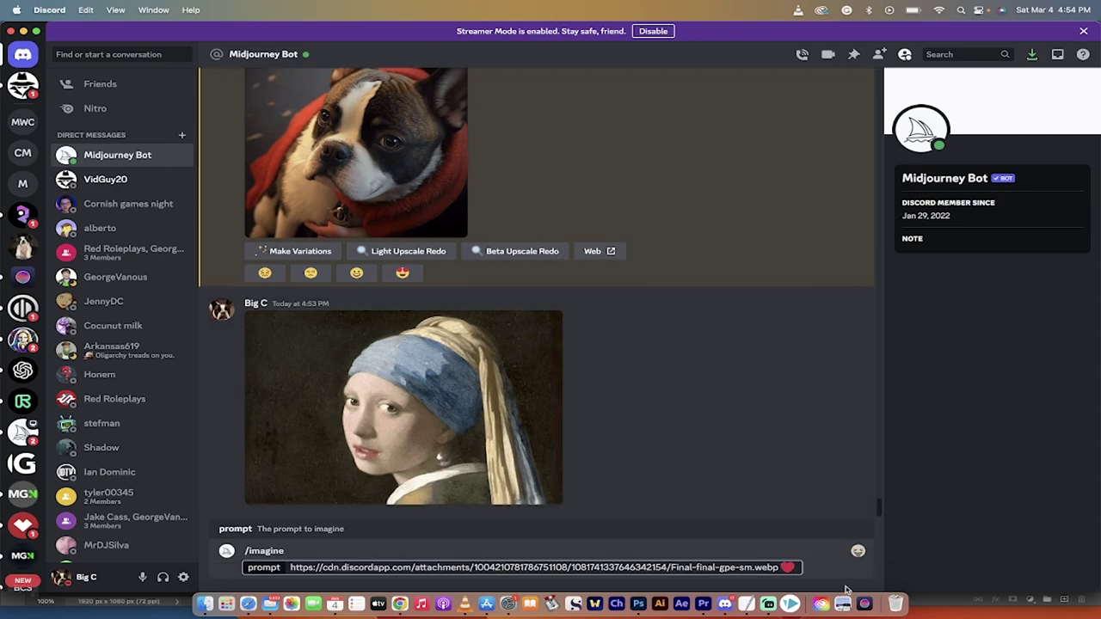
key("Return")
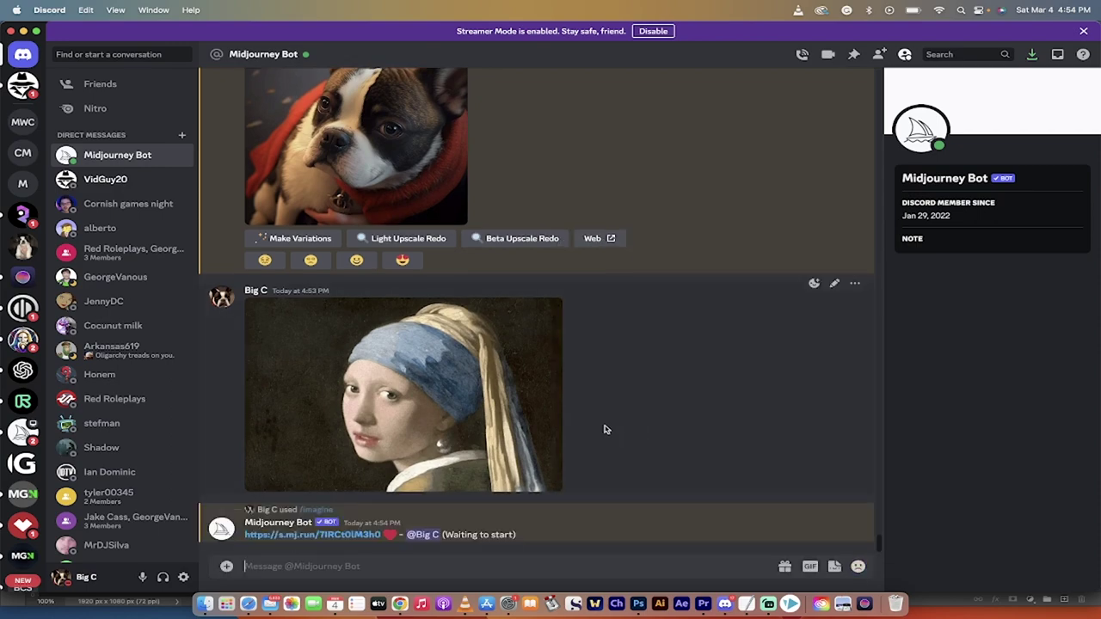
scroll(604, 429, "up", 15)
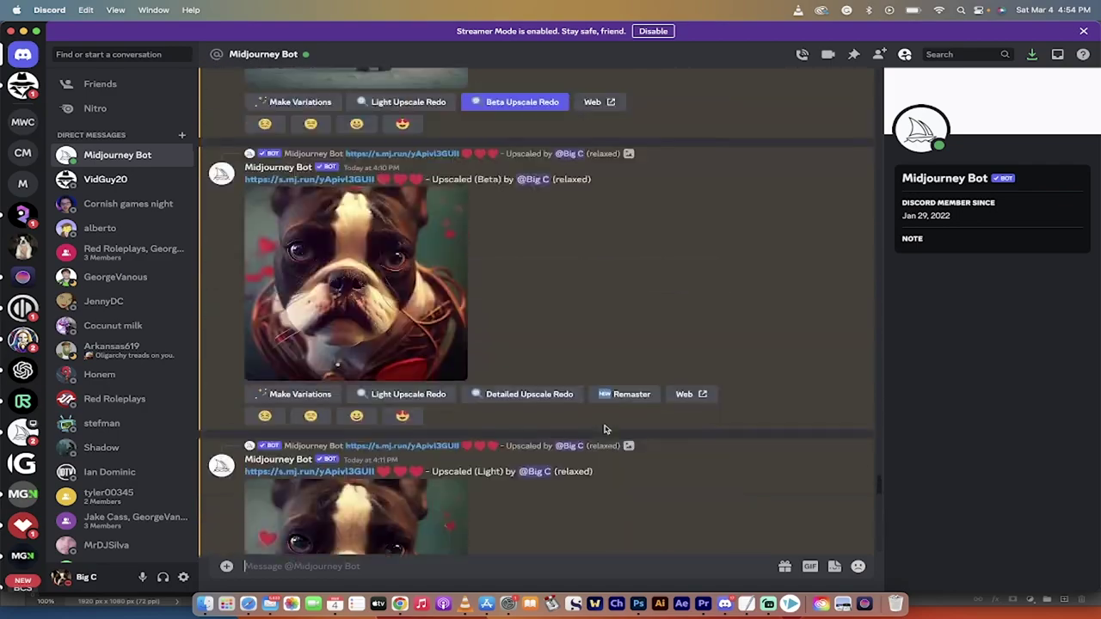
scroll(605, 429, "up", 15)
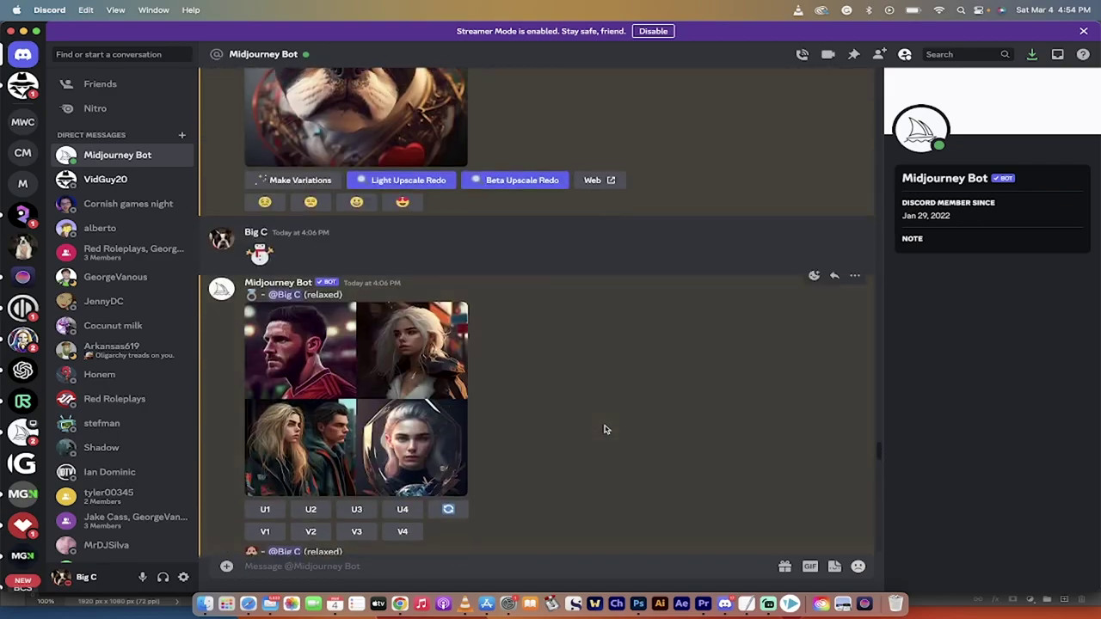
scroll(605, 429, "up", 15)
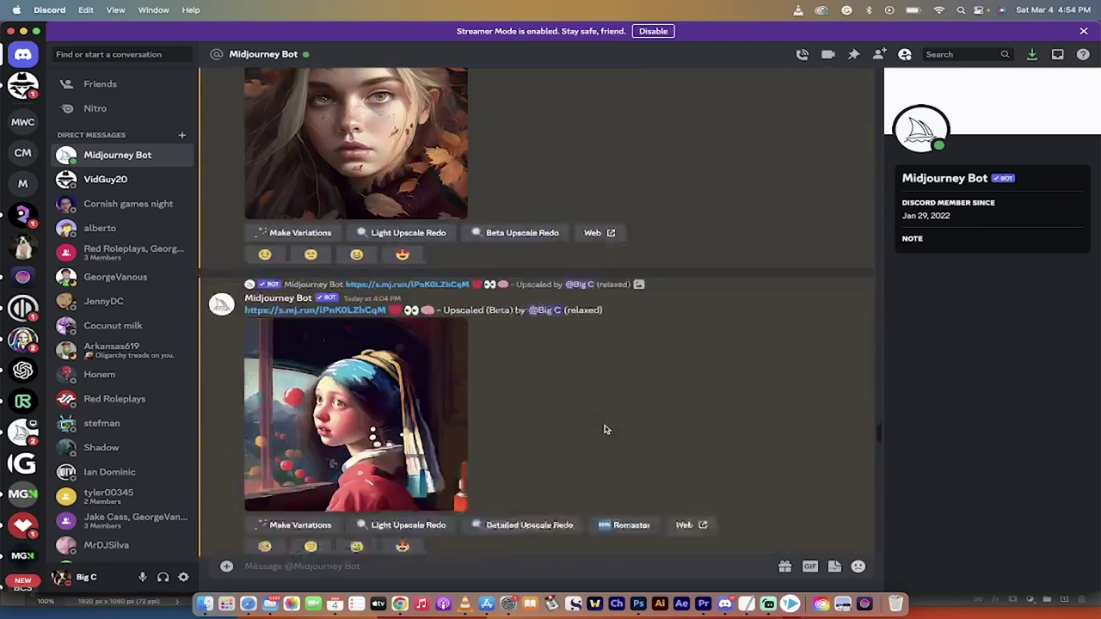
left_click(430, 425)
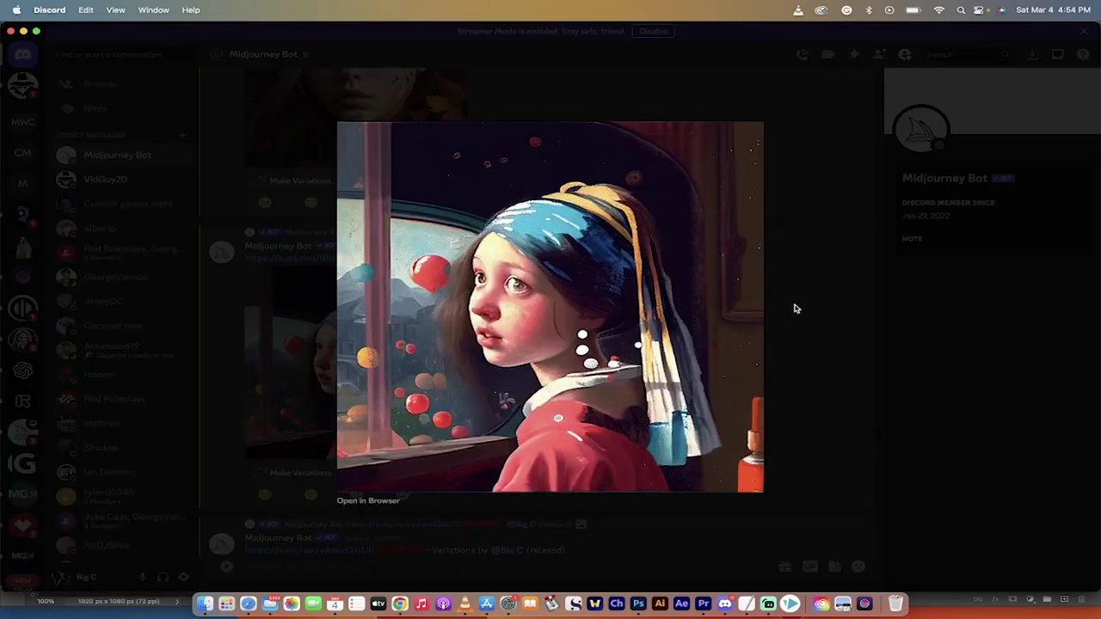
left_click(795, 309)
scroll(636, 340, "up", 10)
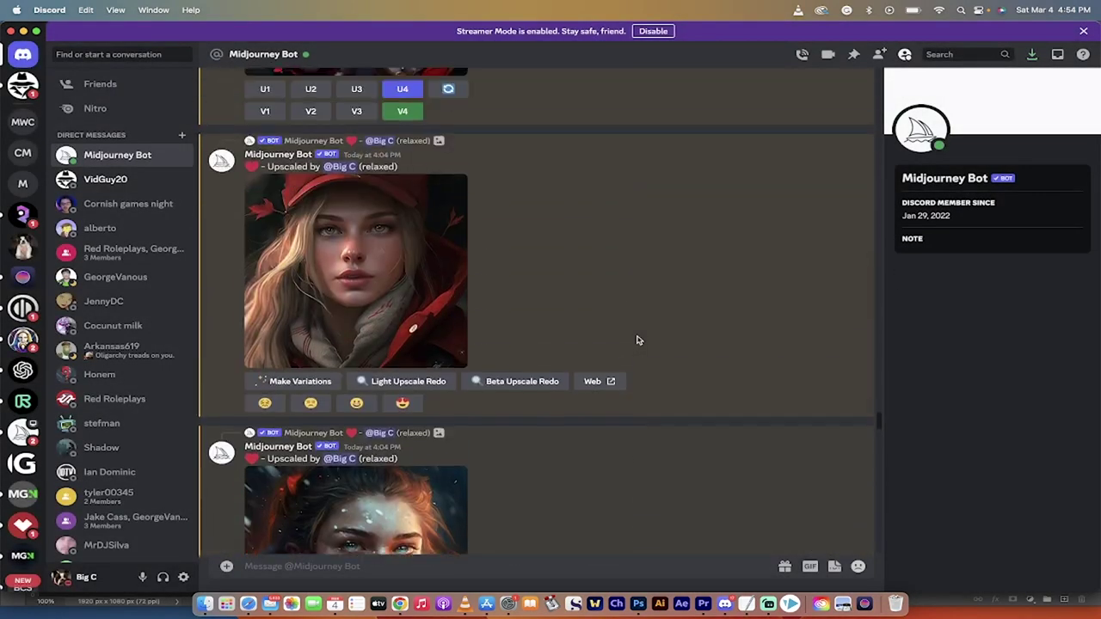
scroll(637, 340, "up", 15)
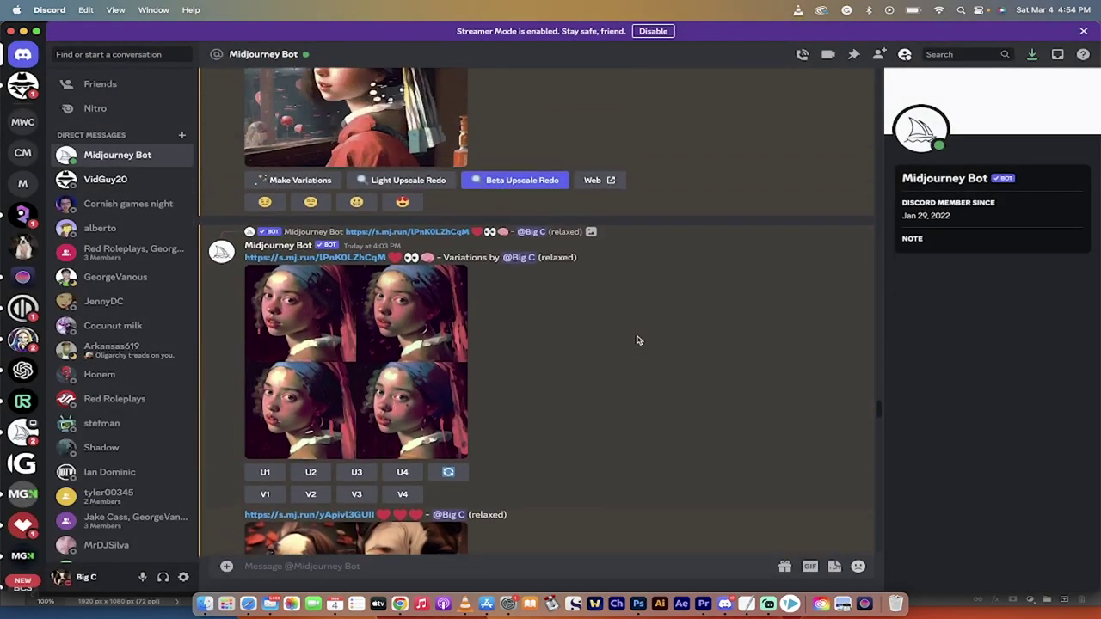
scroll(637, 340, "up", 3)
scroll(543, 249, "up", 5)
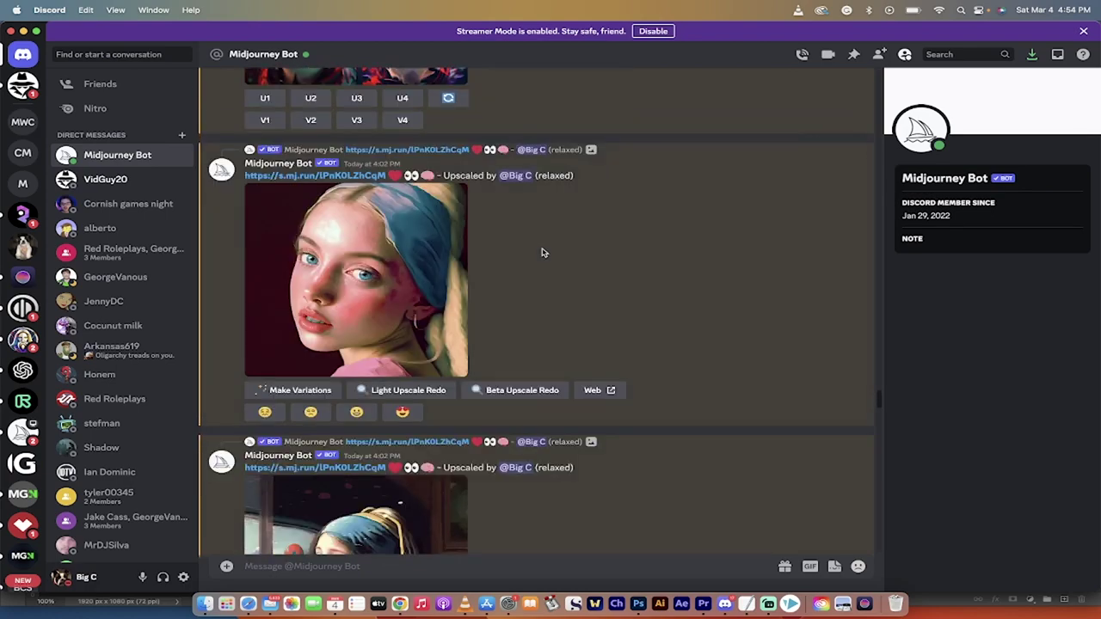
left_click(406, 308)
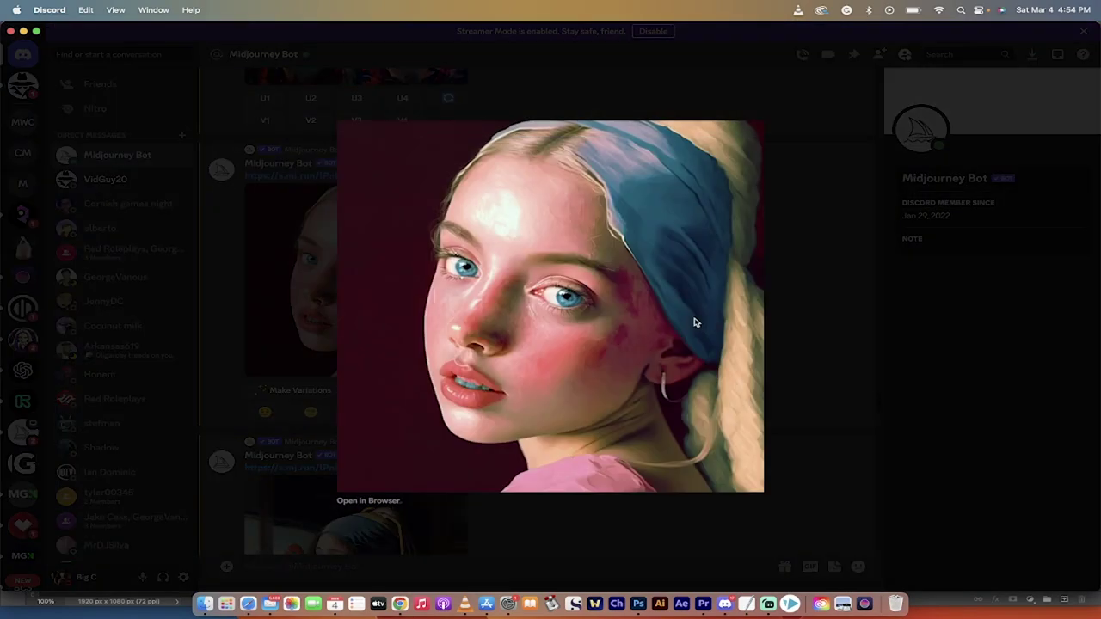
left_click(801, 354)
scroll(519, 315, "up", 2)
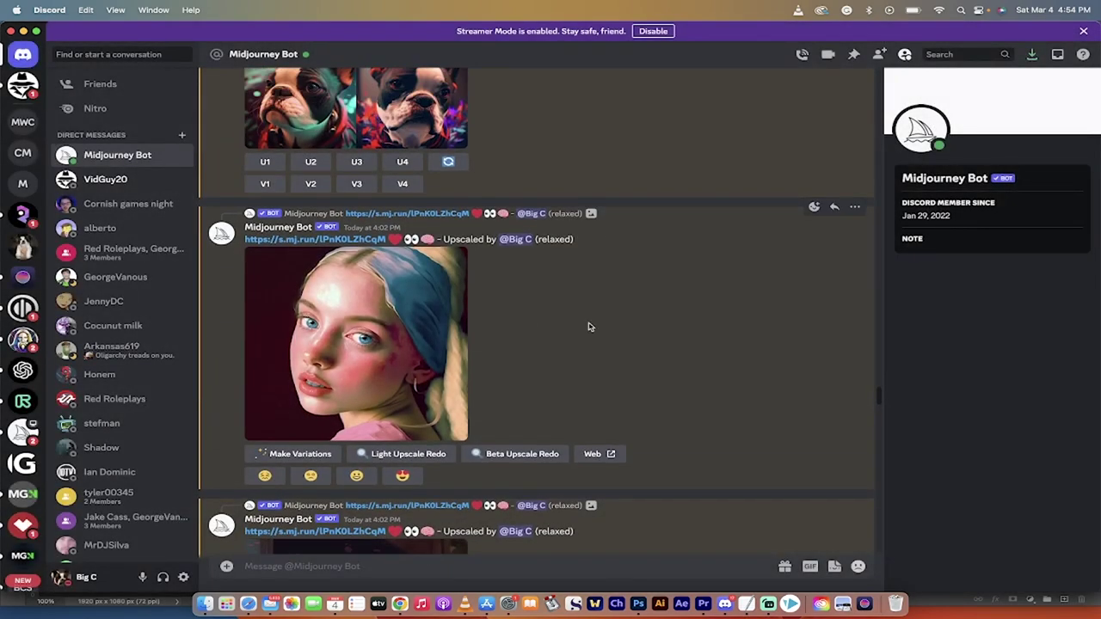
scroll(588, 327, "up", 10)
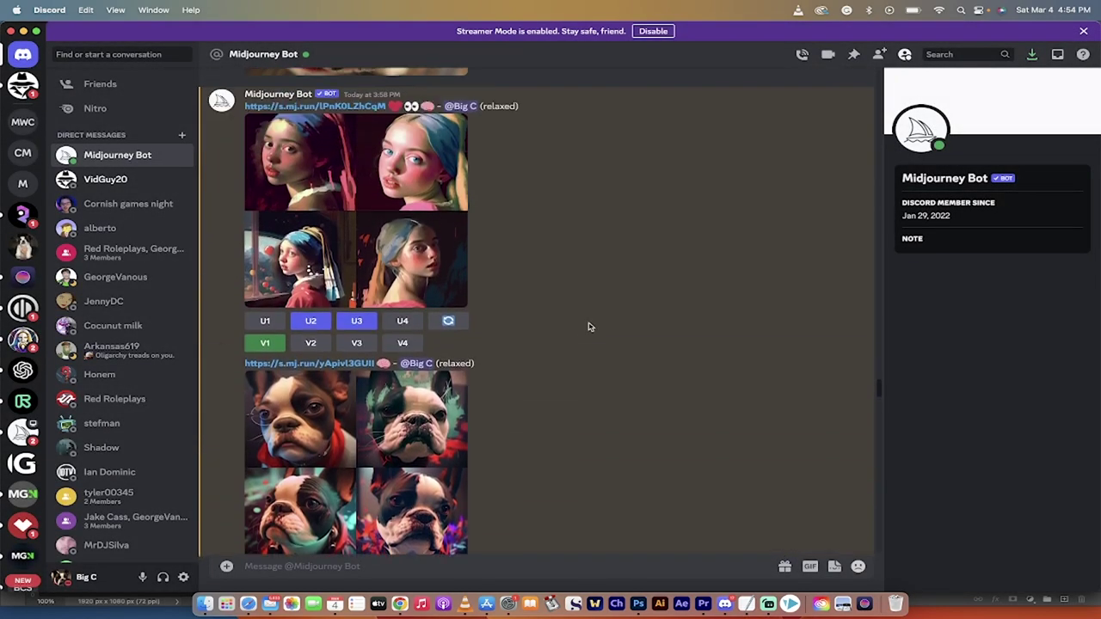
left_click(399, 275)
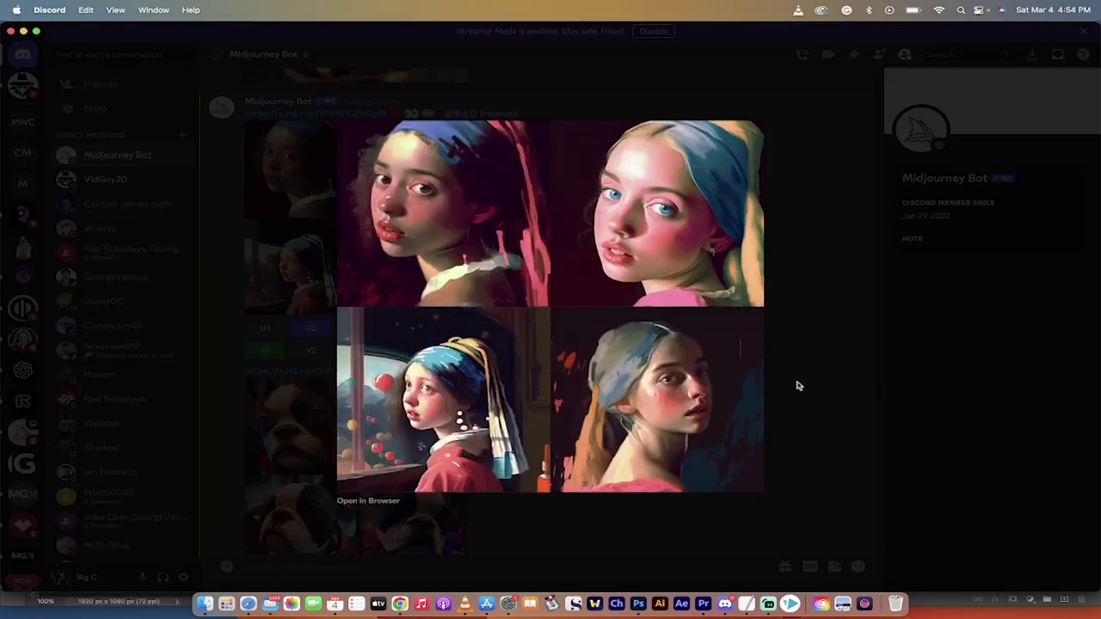
left_click(785, 411)
scroll(693, 387, "down", 10)
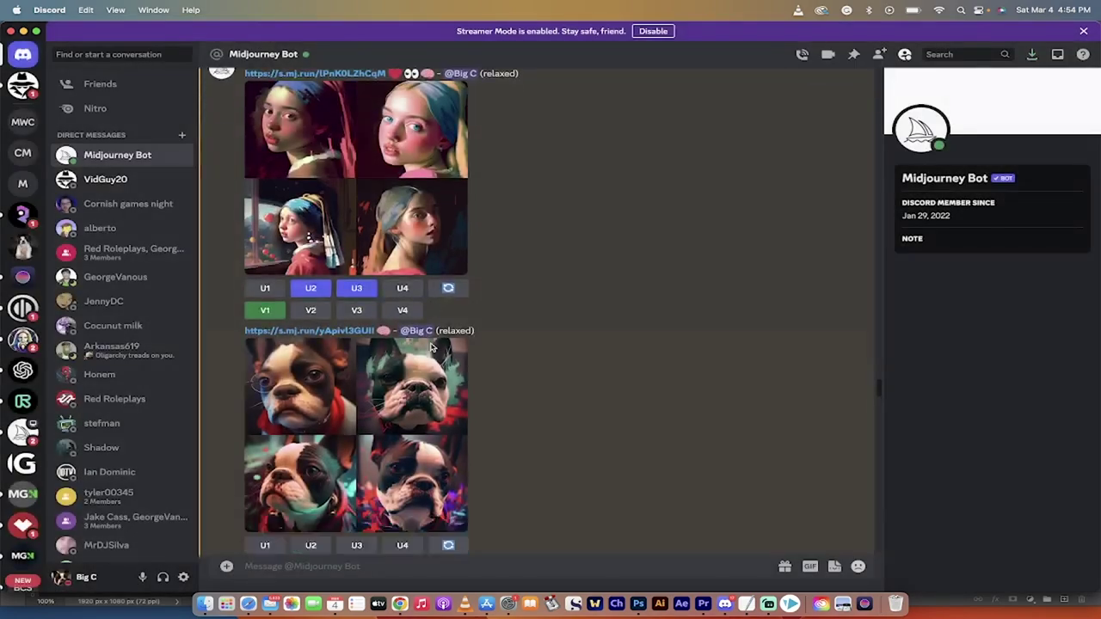
scroll(431, 346, "down", 15)
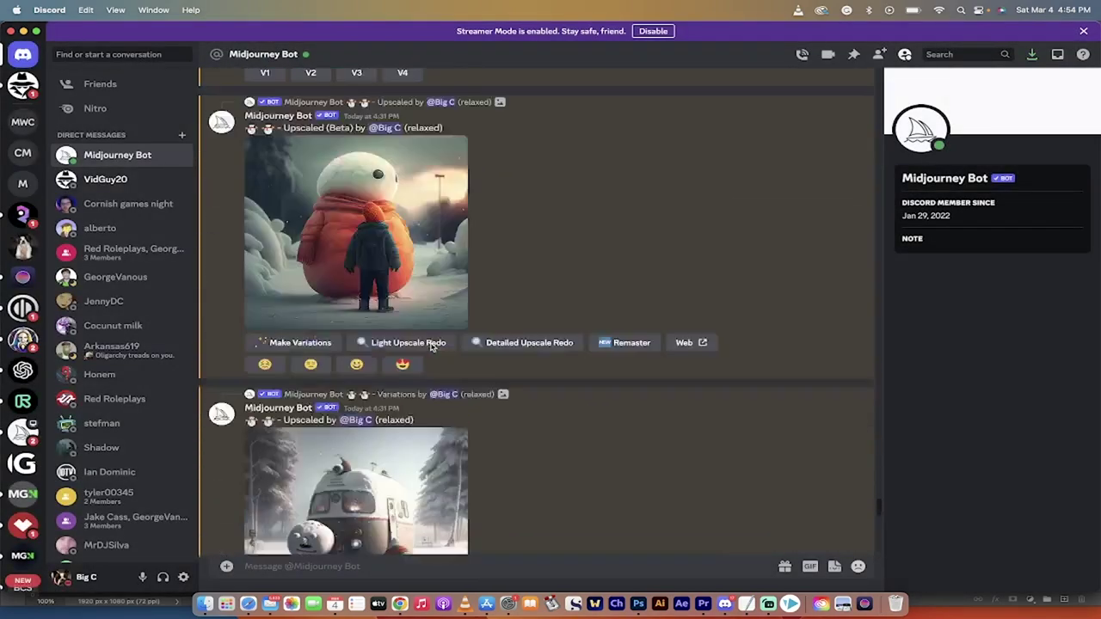
- Scroll to the new four-portrait Pearl Earring grid and preview it enlarged
scroll(432, 347, "up", 8)
scroll(431, 346, "down", 10)
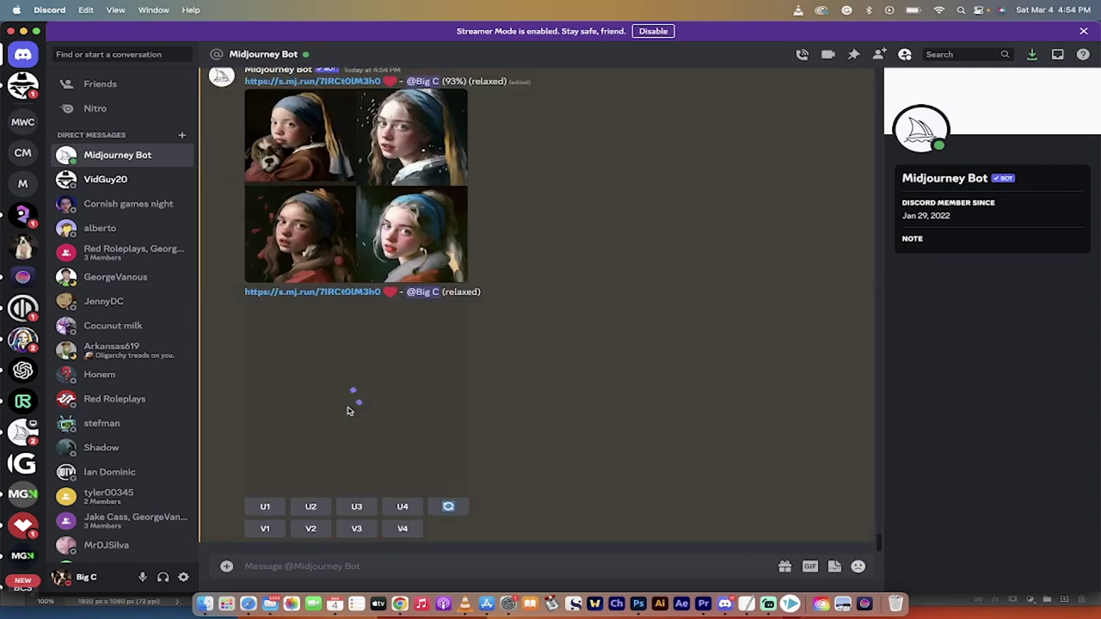
left_click(312, 361)
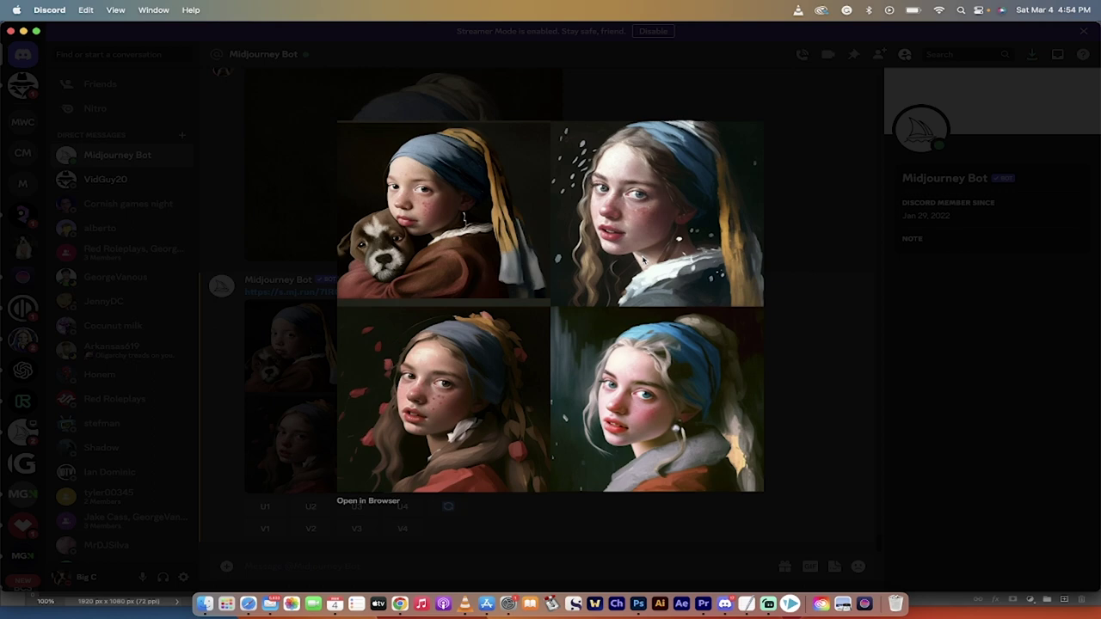
left_click(480, 515)
- Upscale image 4 (U4) and submit a remix for variations of image 1 (V1)
left_click(407, 513)
left_click(265, 482)
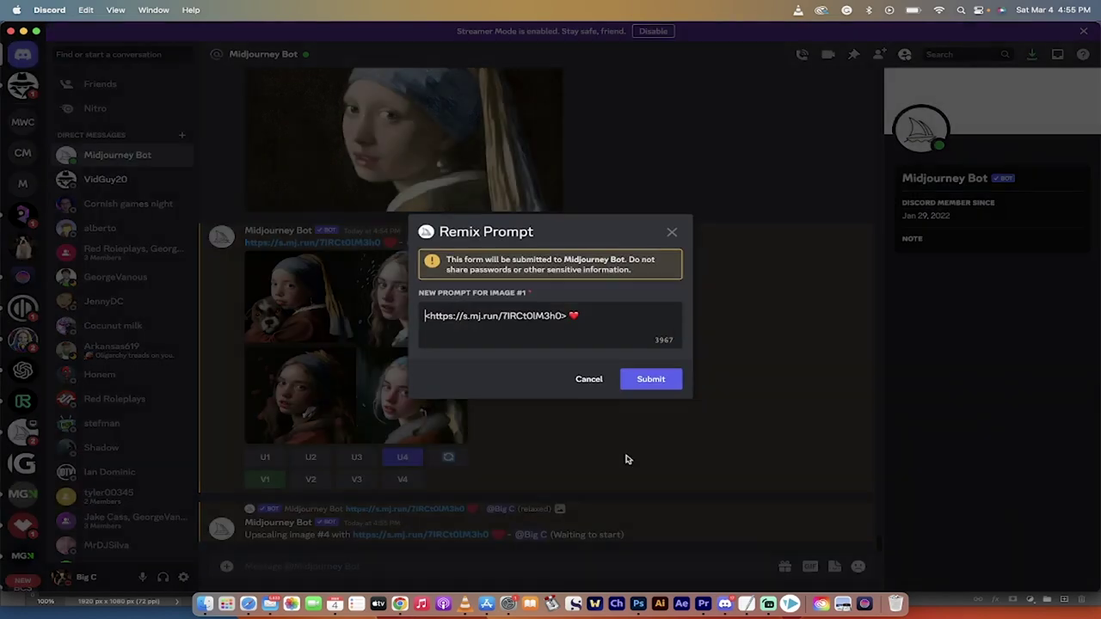
left_click(646, 376)
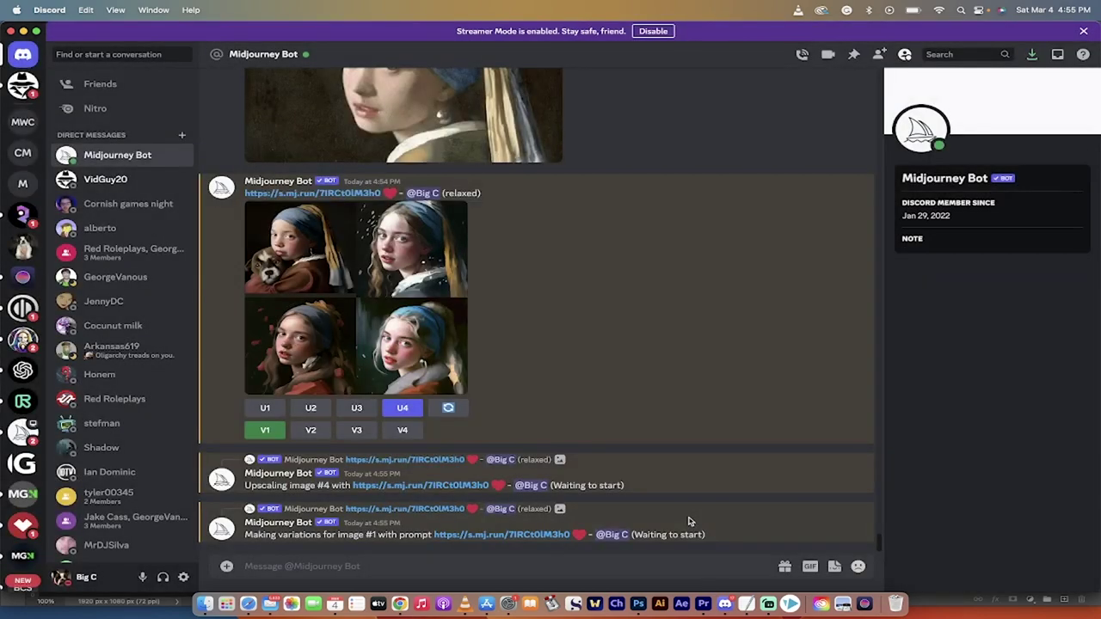